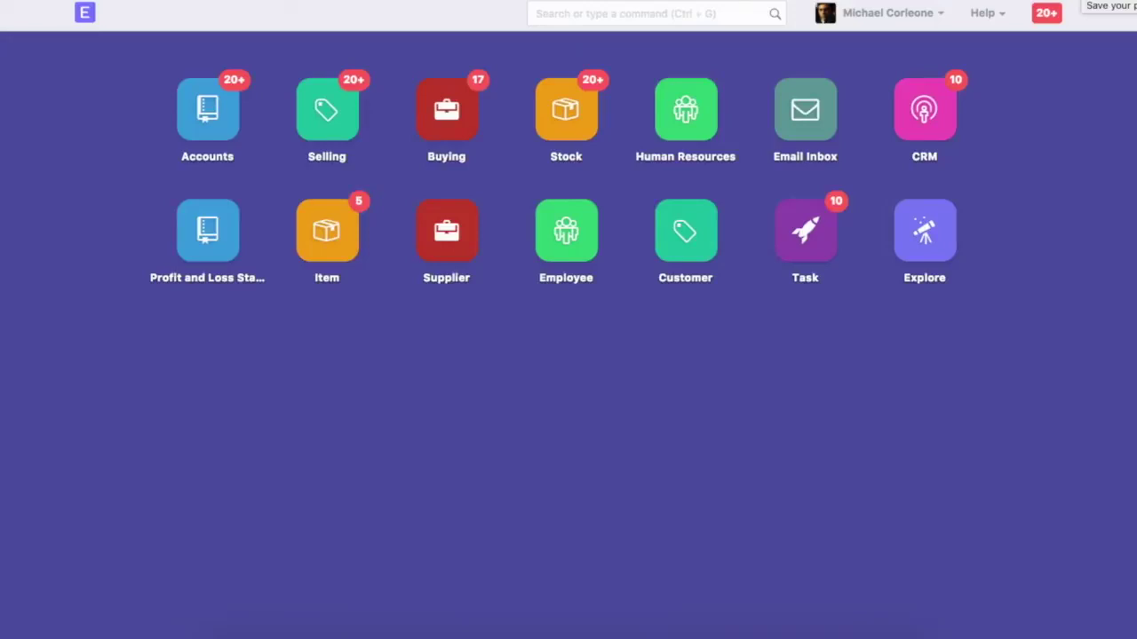
# Step: Start a new blank Purchase Order by searching 'new purchase o' in the awesome bar
pyautogui.click(658, 15)
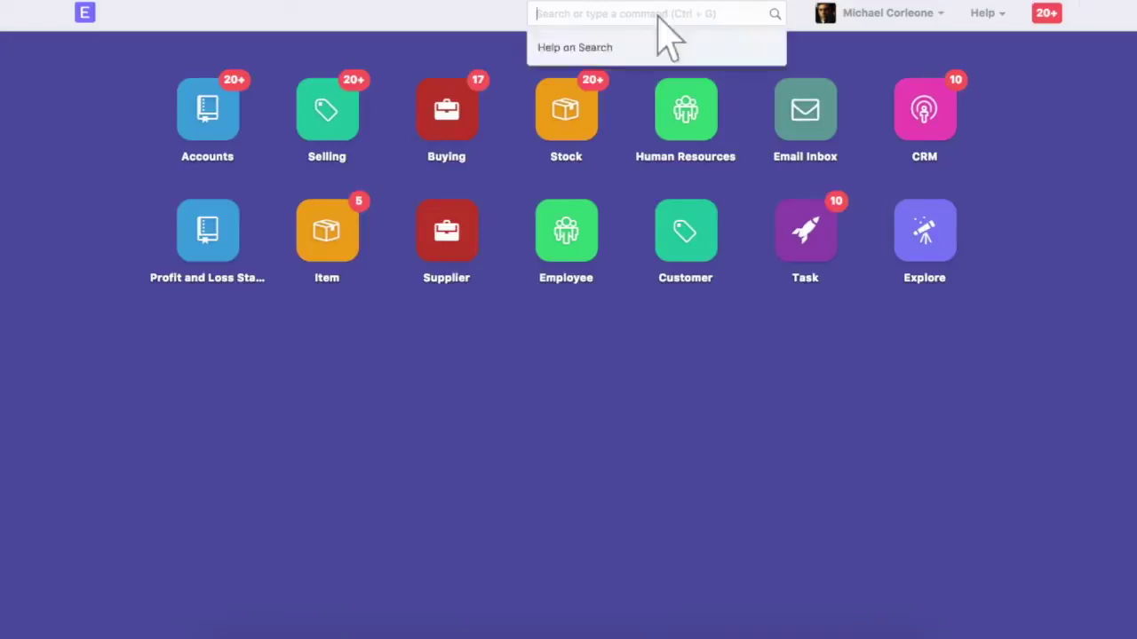
pyautogui.write('new purchase o')
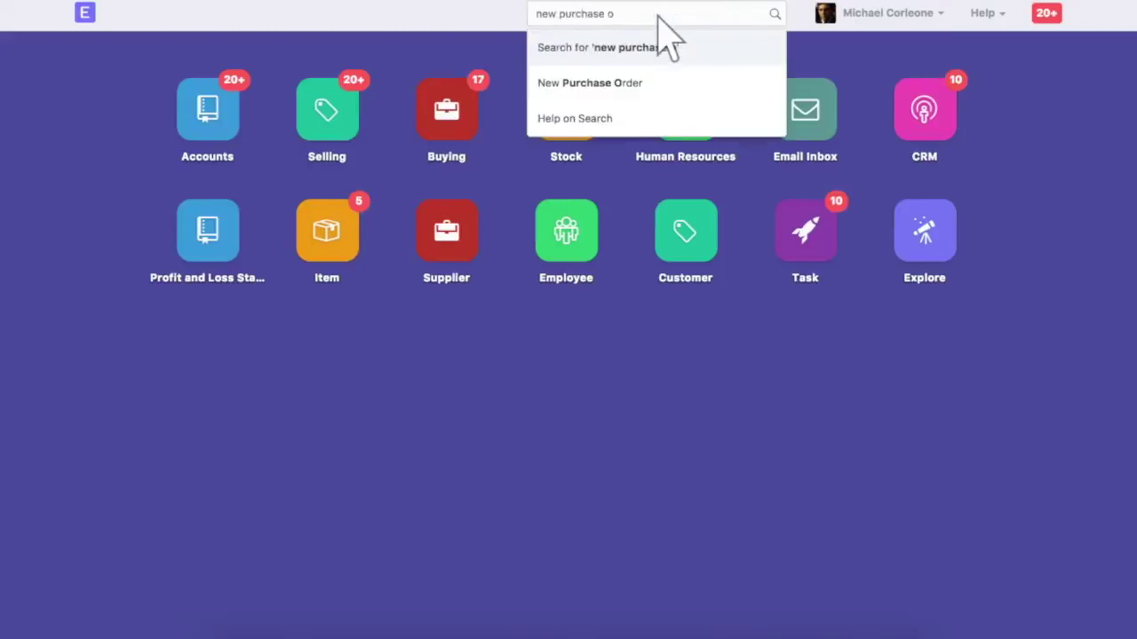
pyautogui.click(659, 86)
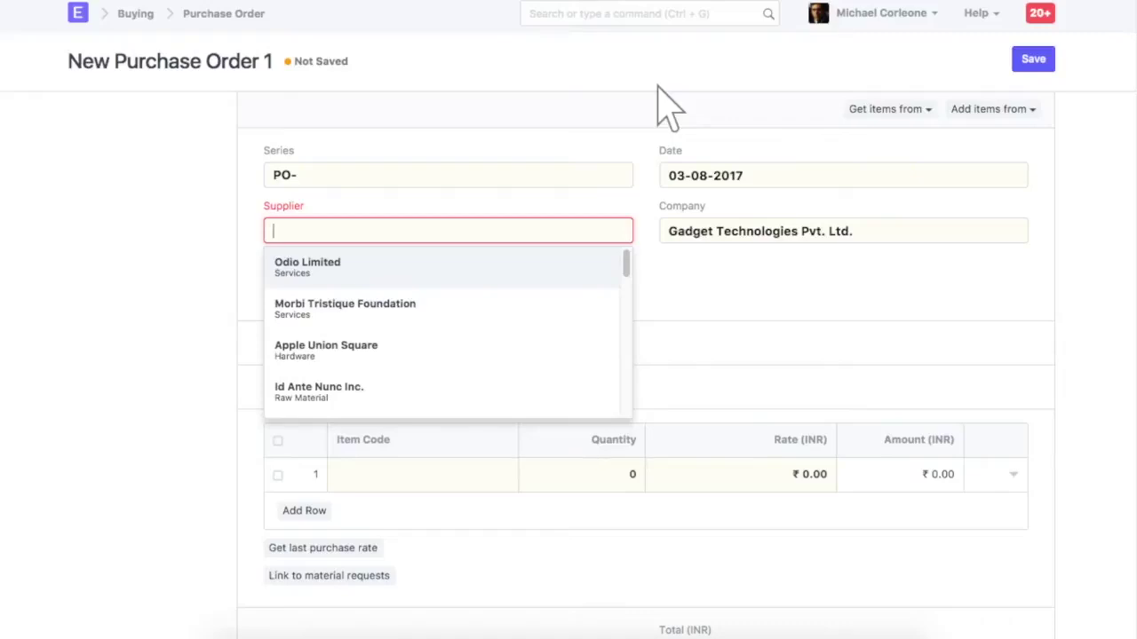
# Step: Pull 5 Motherboards and 10 5 MP Cameras into the order from material request MREQ-00028
pyautogui.click(892, 113)
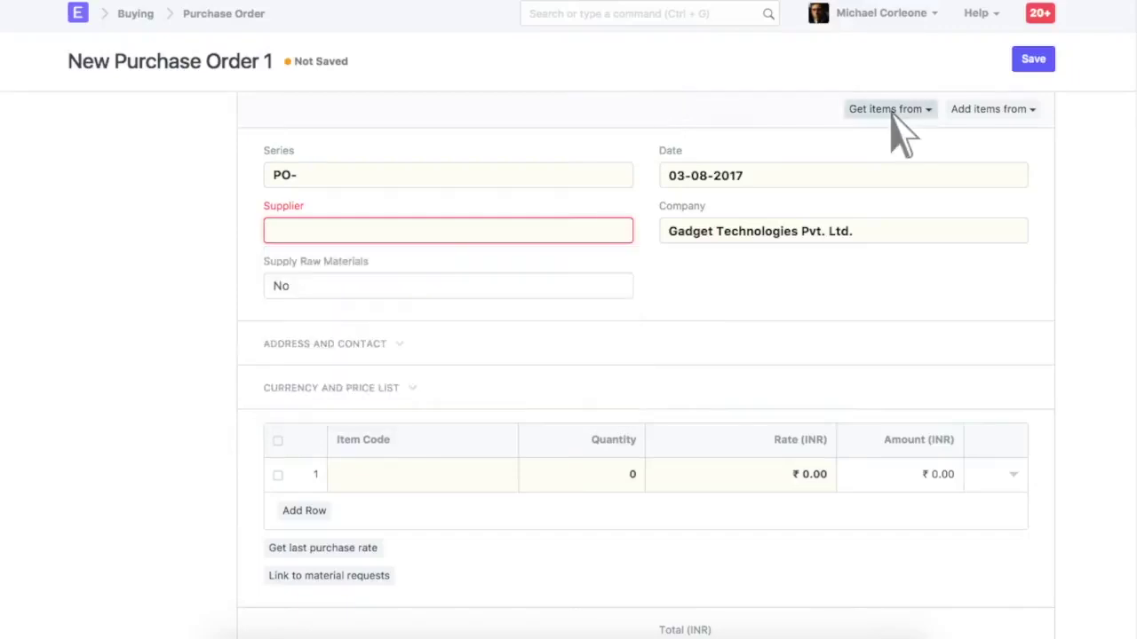
pyautogui.click(992, 111)
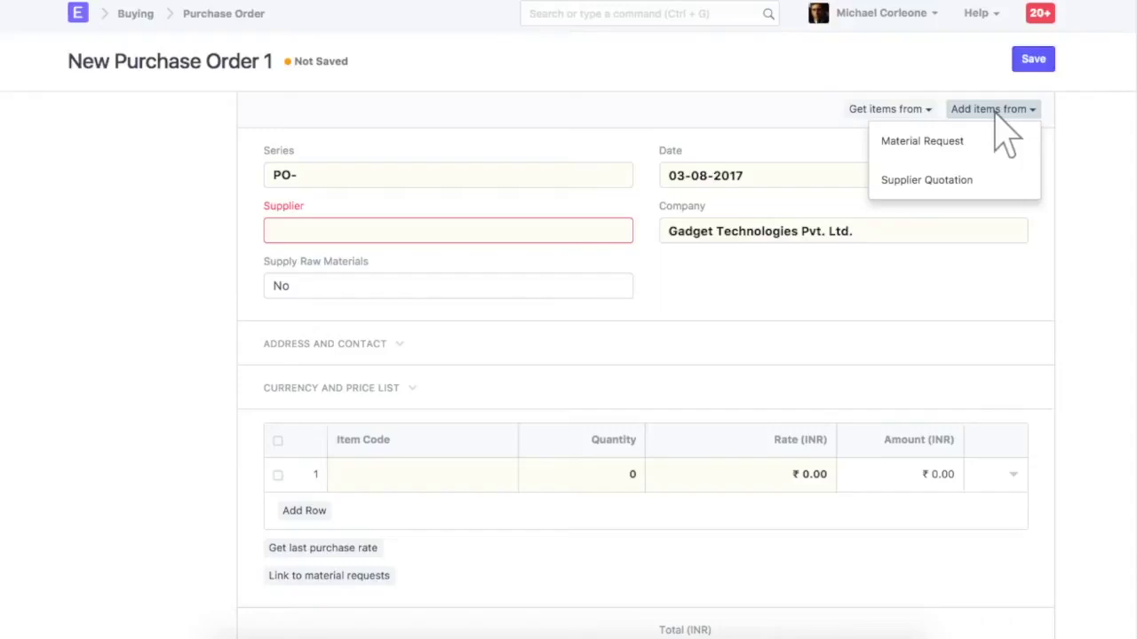
pyautogui.click(981, 142)
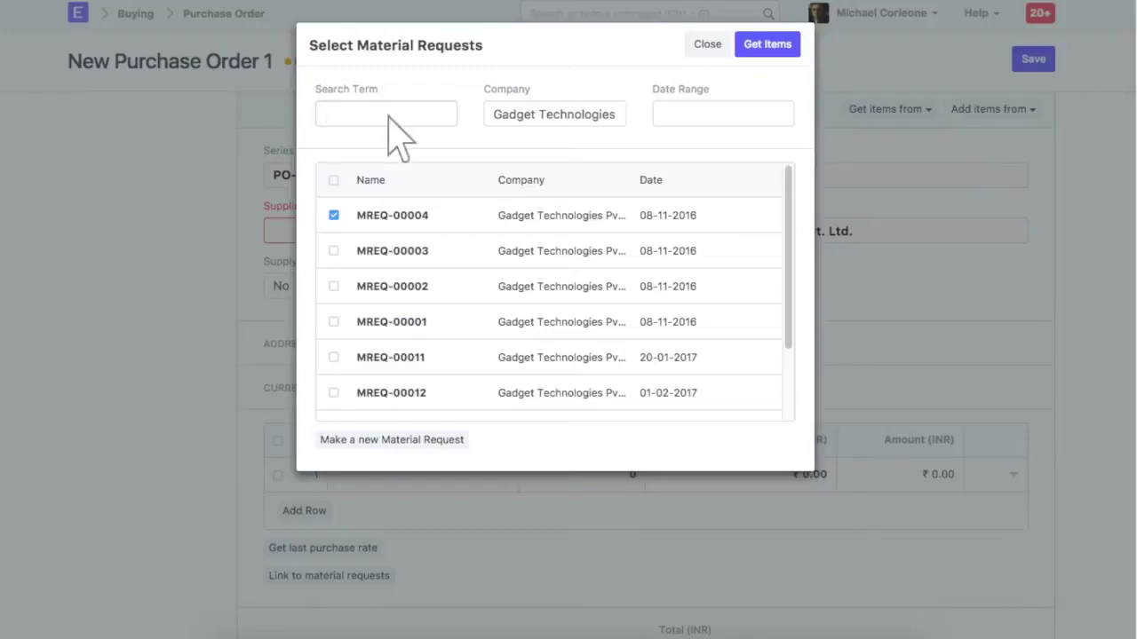
pyautogui.write('28')
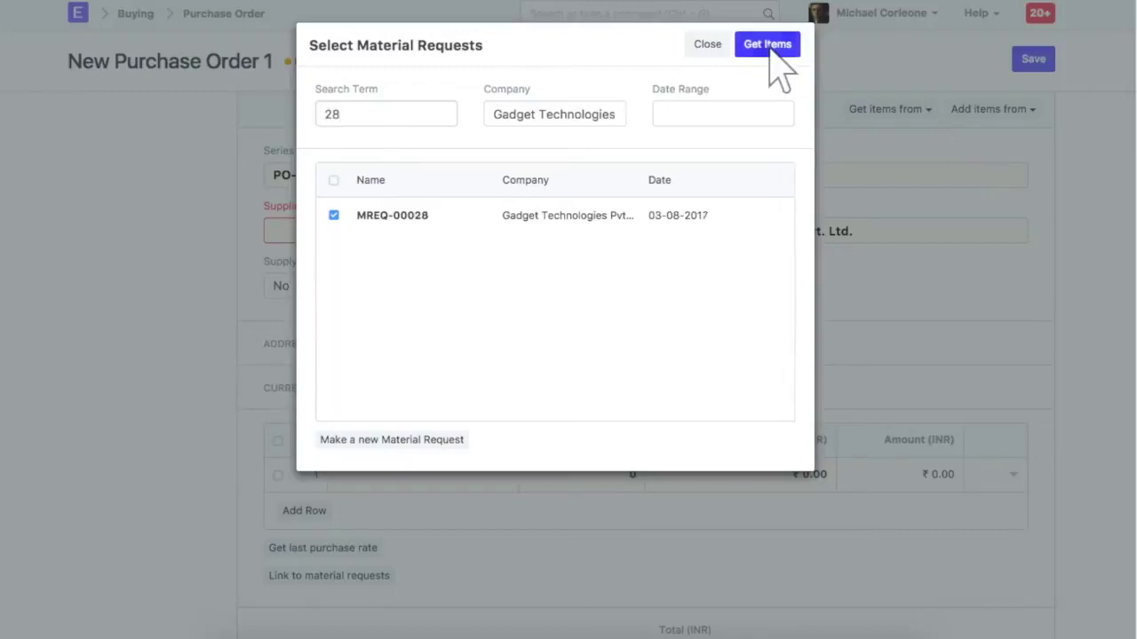
pyautogui.click(769, 46)
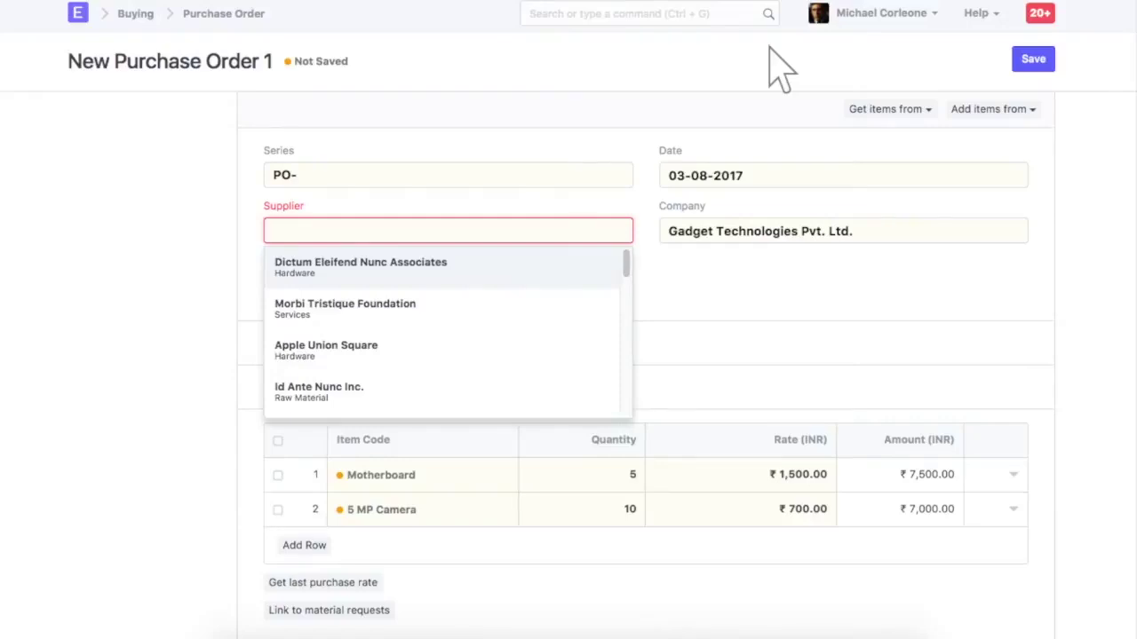
# Step: Set supplier Id Ante Nunc Inc., then review currency, price list and the Motherboard line (5 × ₹1,500)
pyautogui.write('ID ante n')
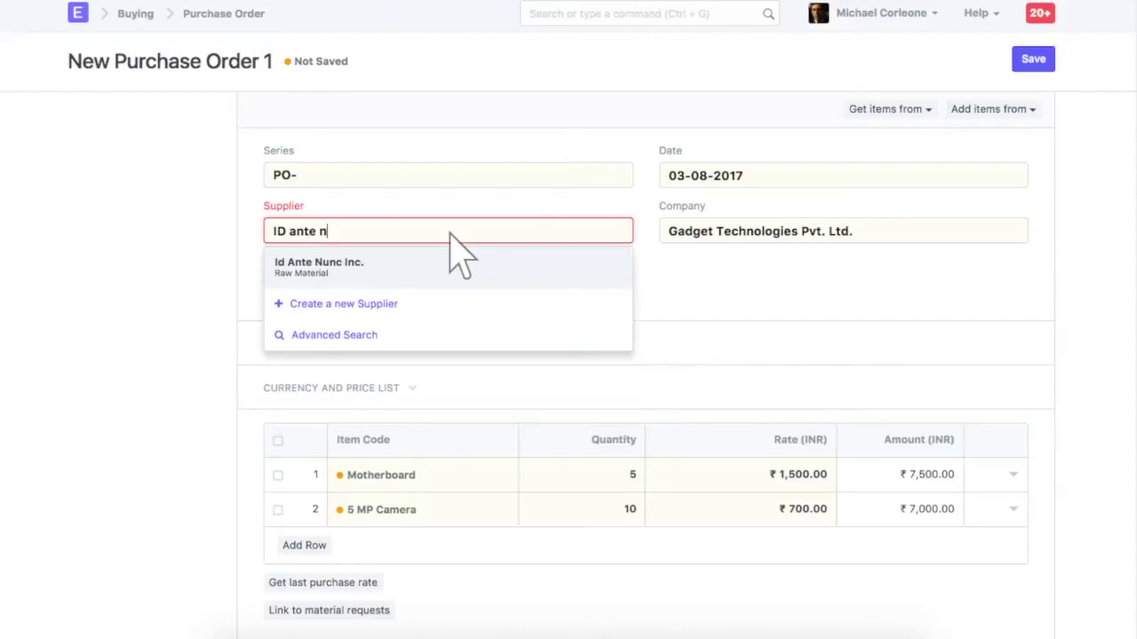
pyautogui.click(451, 268)
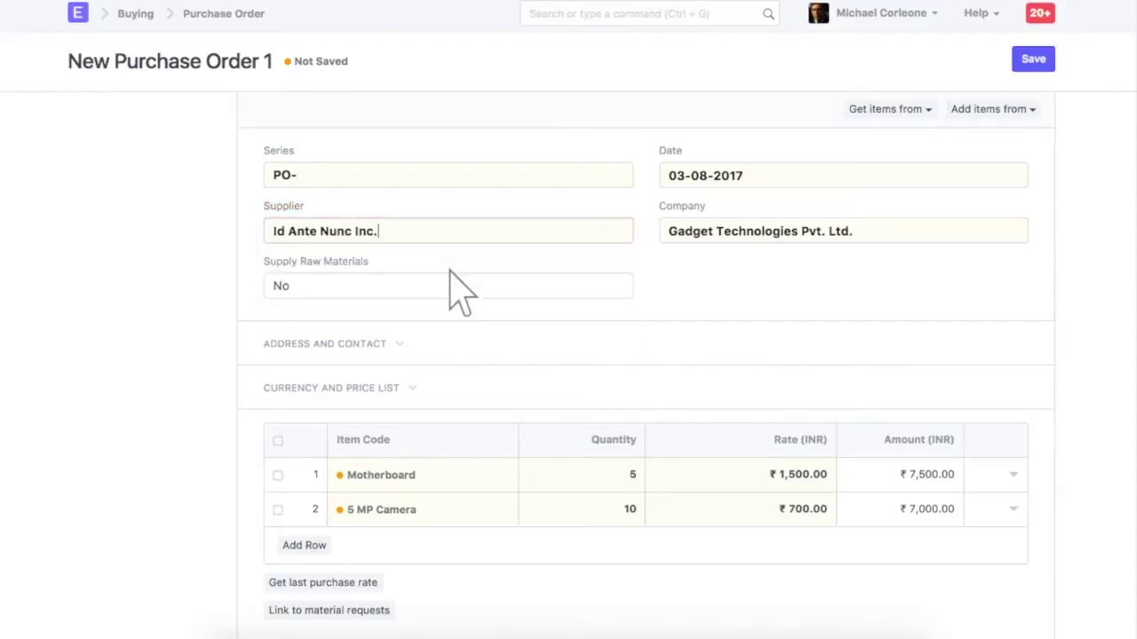
pyautogui.click(653, 390)
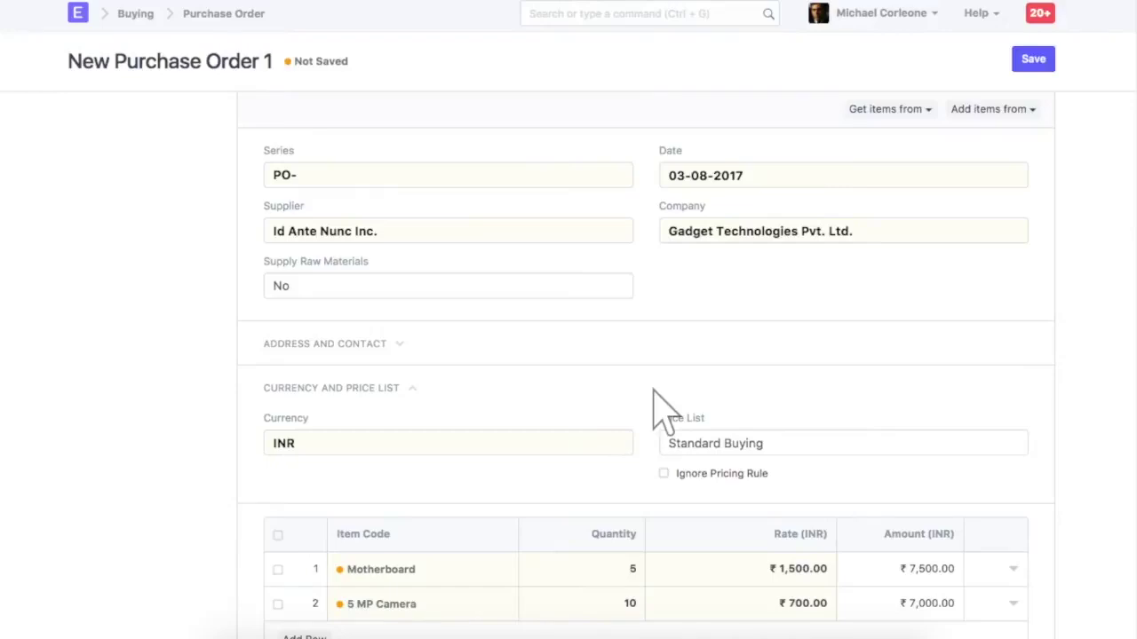
pyautogui.click(1012, 568)
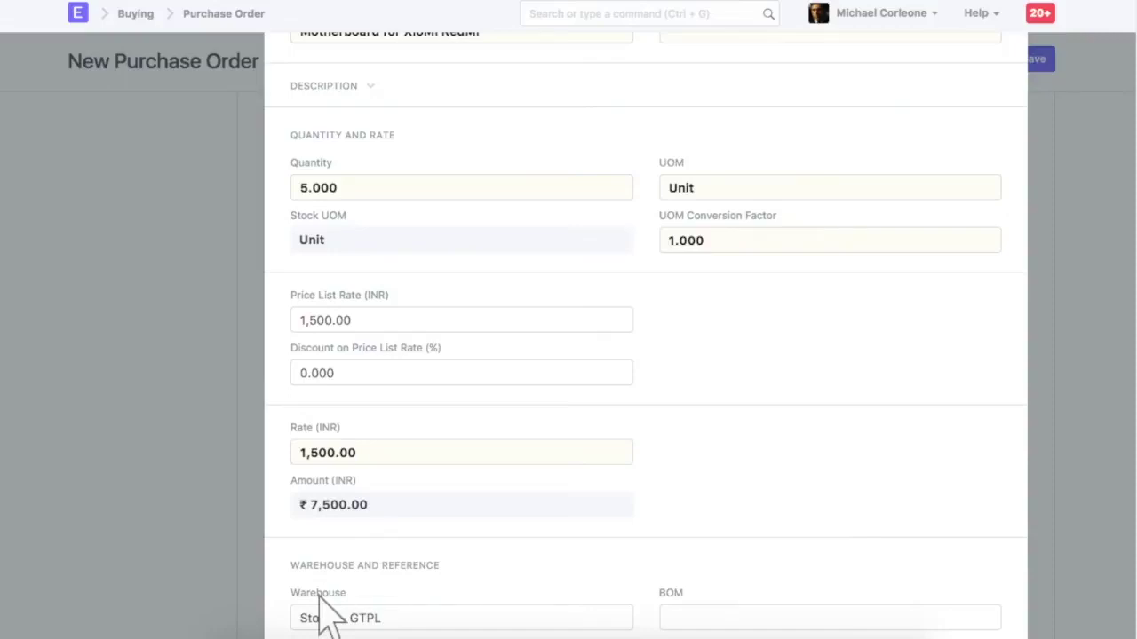
pyautogui.press('Escape')
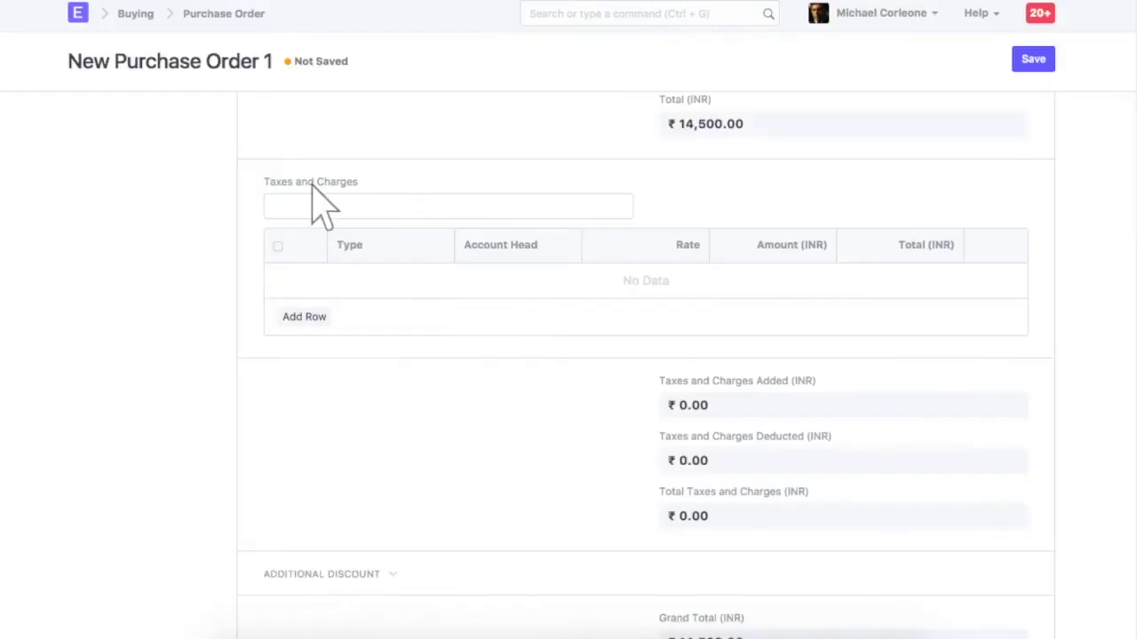
# Step: Apply the In State tax template (₹2,610 CGST/SGST) and save the order as draft PO-00028
pyautogui.click(450, 210)
pyautogui.write('in ')
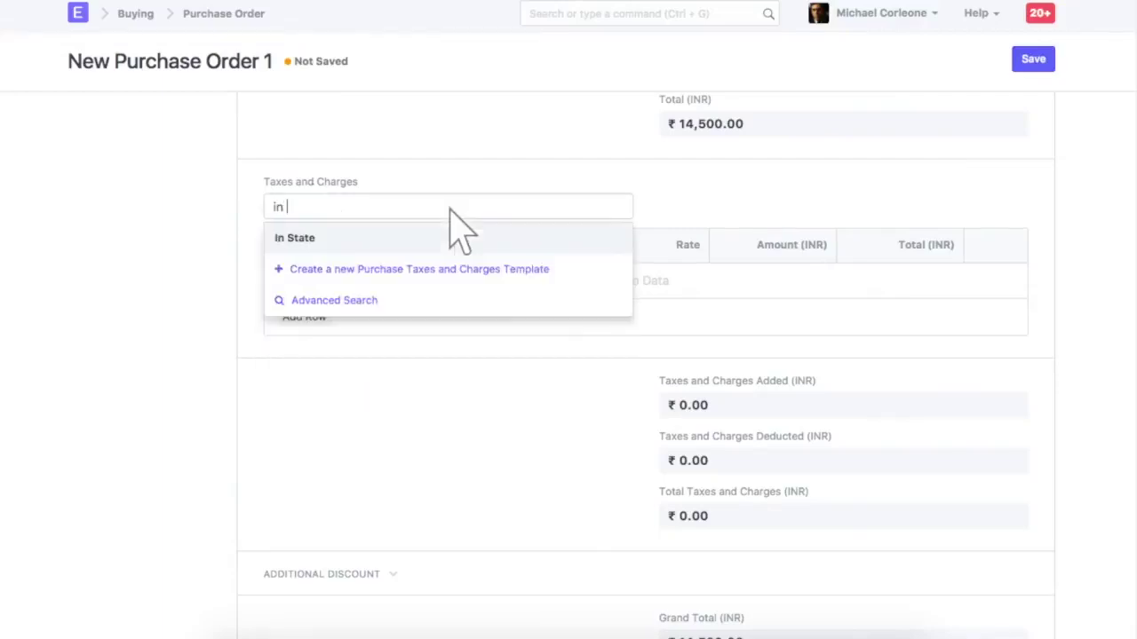
pyautogui.write('sta')
pyautogui.click(450, 238)
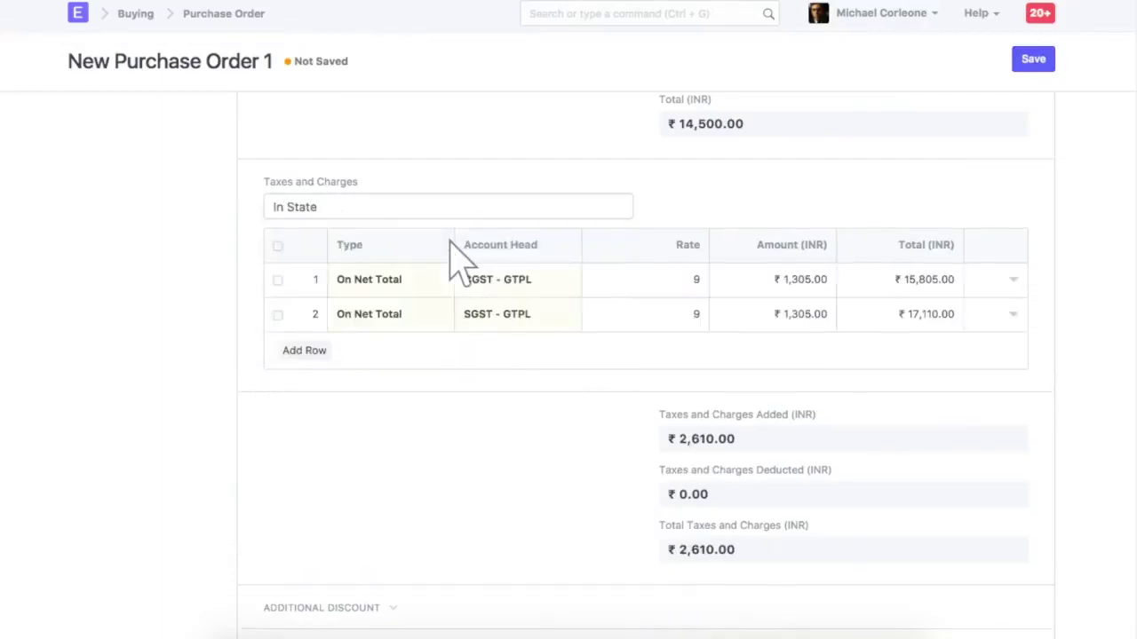
pyautogui.scroll(3, 451, 241)
pyautogui.scroll(4, 451, 241)
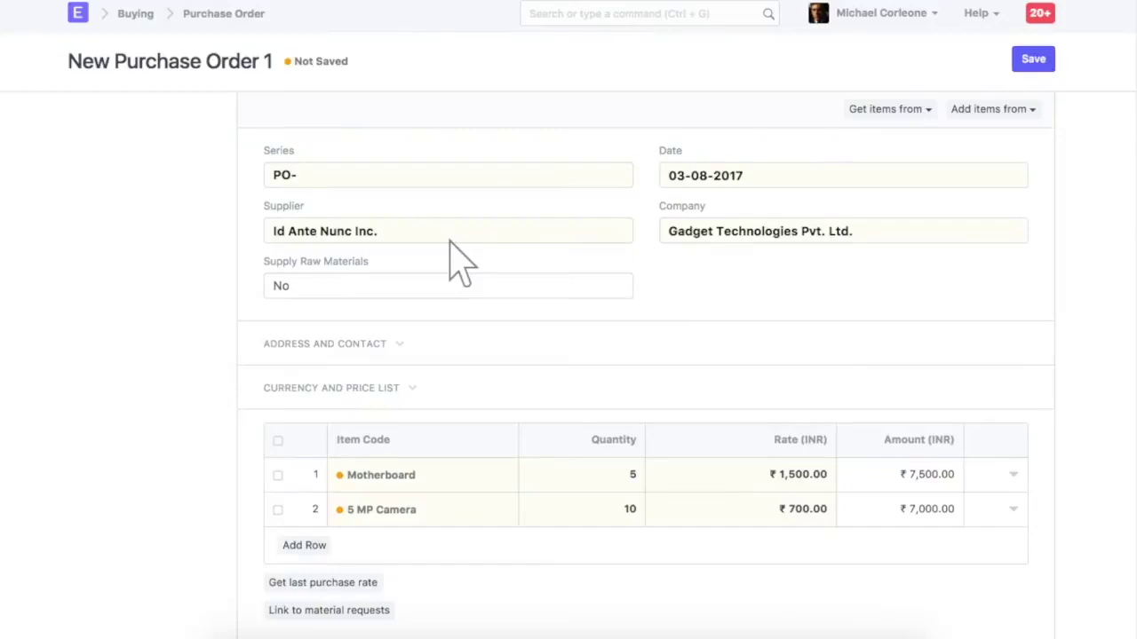
pyautogui.click(1033, 61)
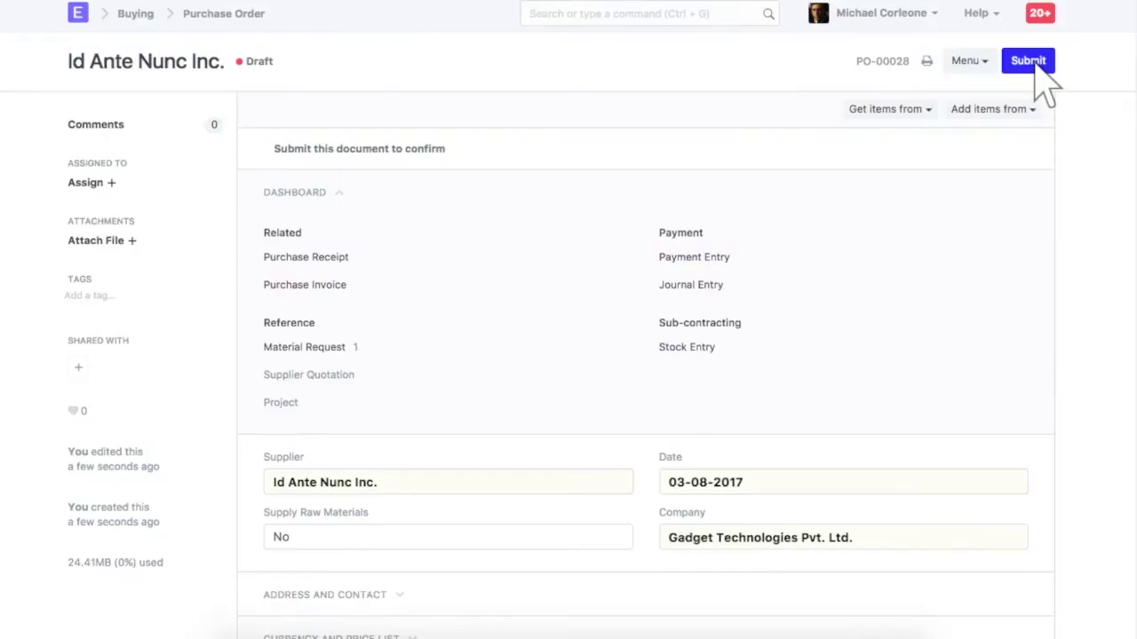
# Step: Preview the printed layout of PO-00028, then return to the editable form
pyautogui.click(928, 64)
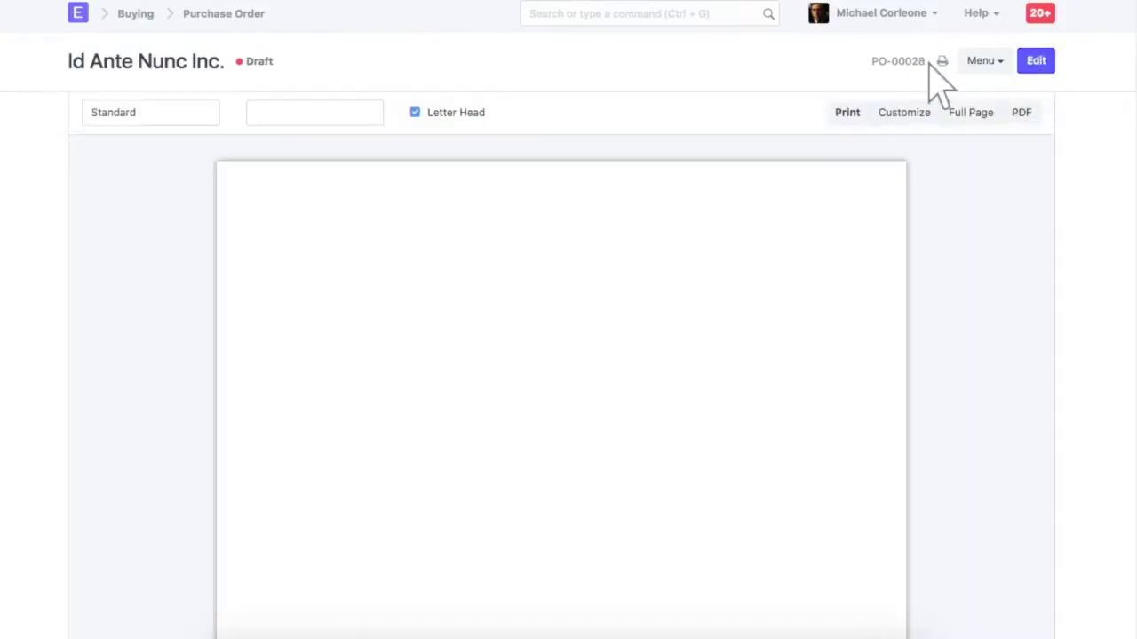
pyautogui.scroll(-2, 930, 69)
pyautogui.scroll(-2, 930, 68)
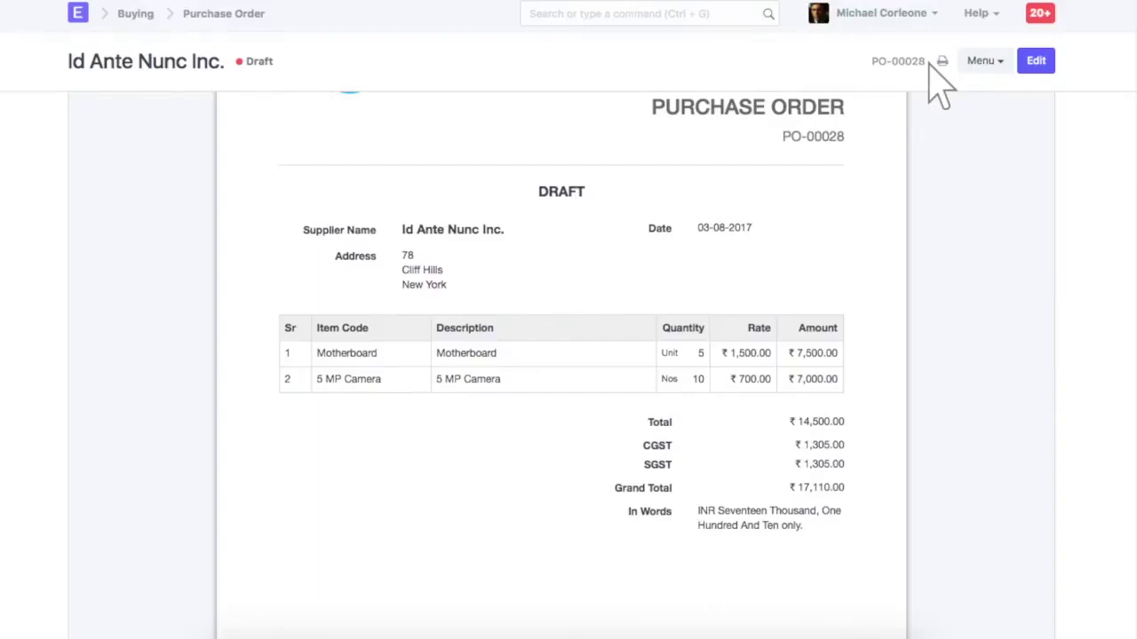
pyautogui.click(1033, 66)
# Step: Permanently submit PO-00028 so its status becomes To Receive and Bill
pyautogui.click(1030, 67)
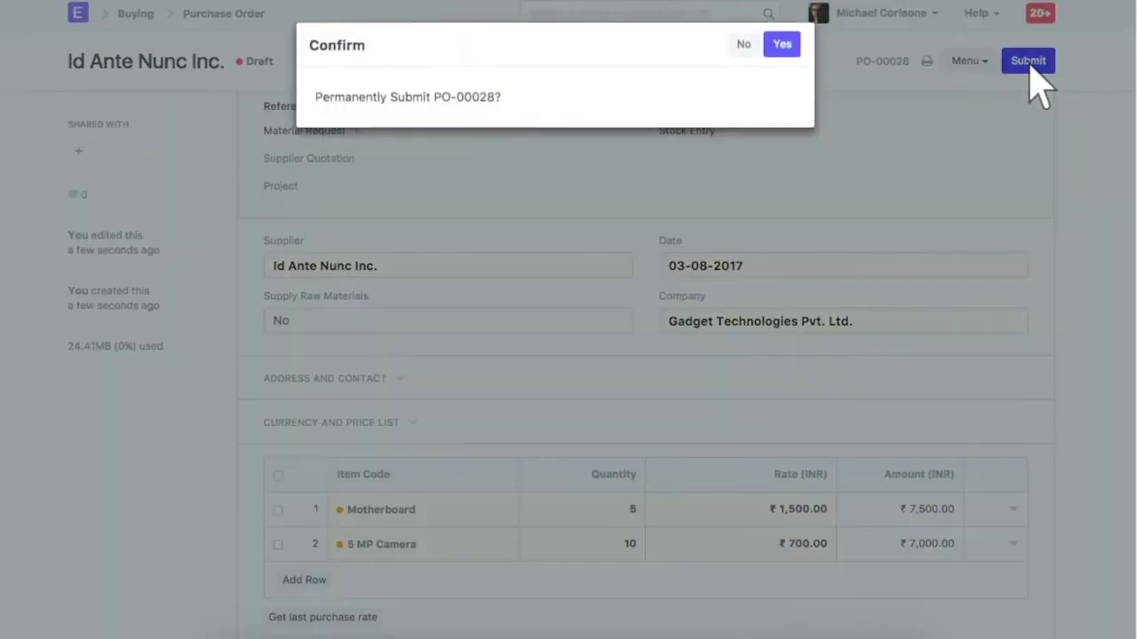
pyautogui.click(784, 47)
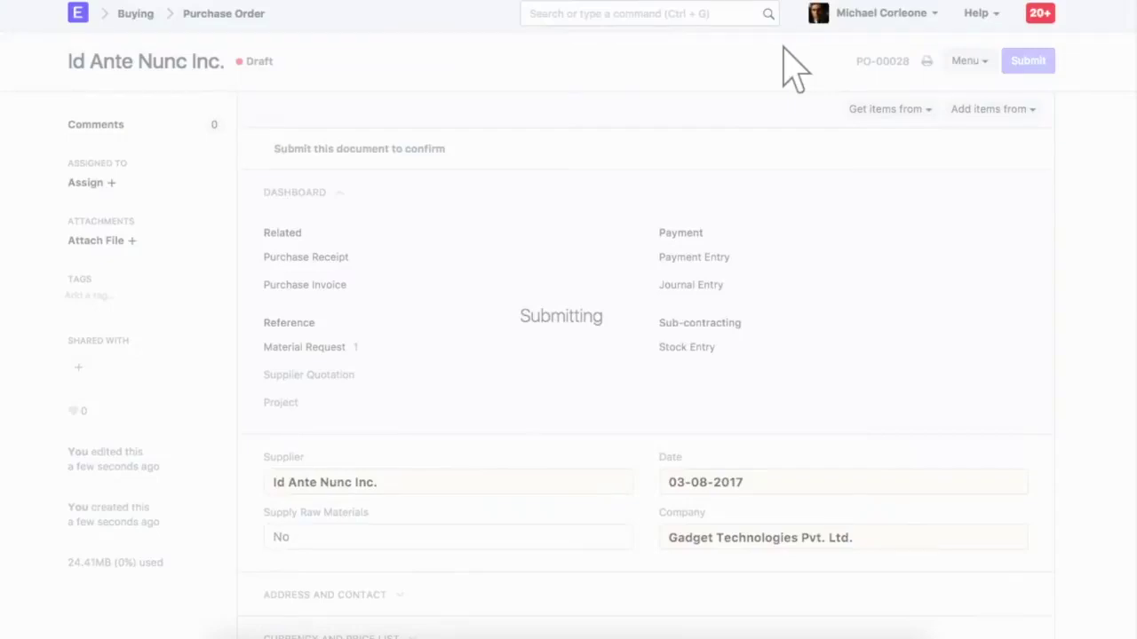
pyautogui.click(1021, 114)
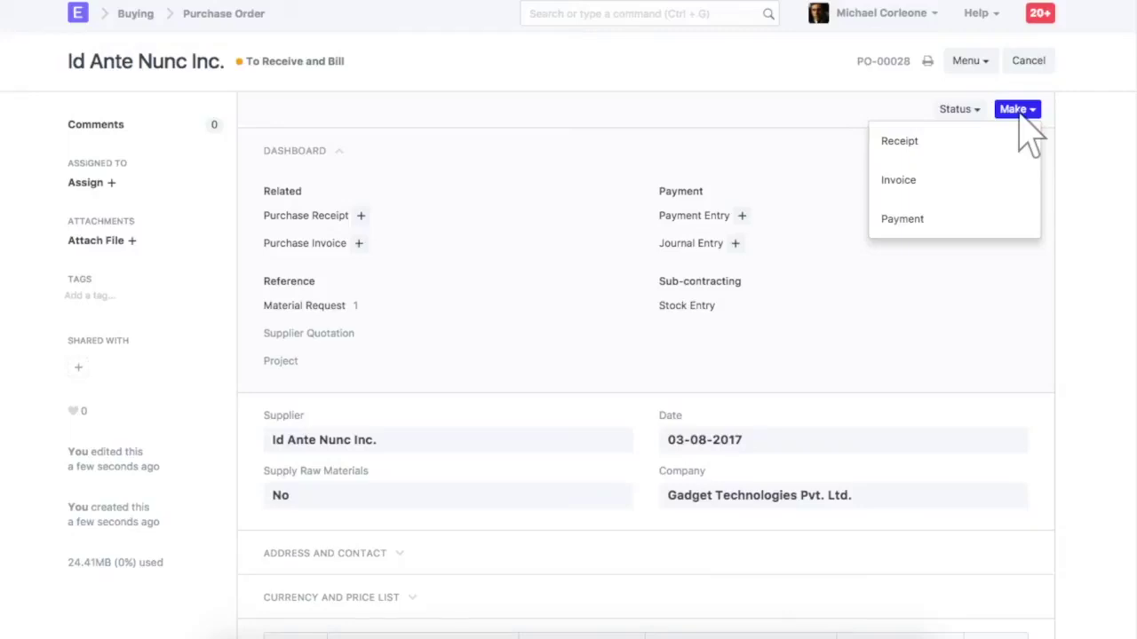
# Step: Make a Purchase Receipt from PO-00028 carrying over Id Ante Nunc Inc. and both items
pyautogui.click(957, 140)
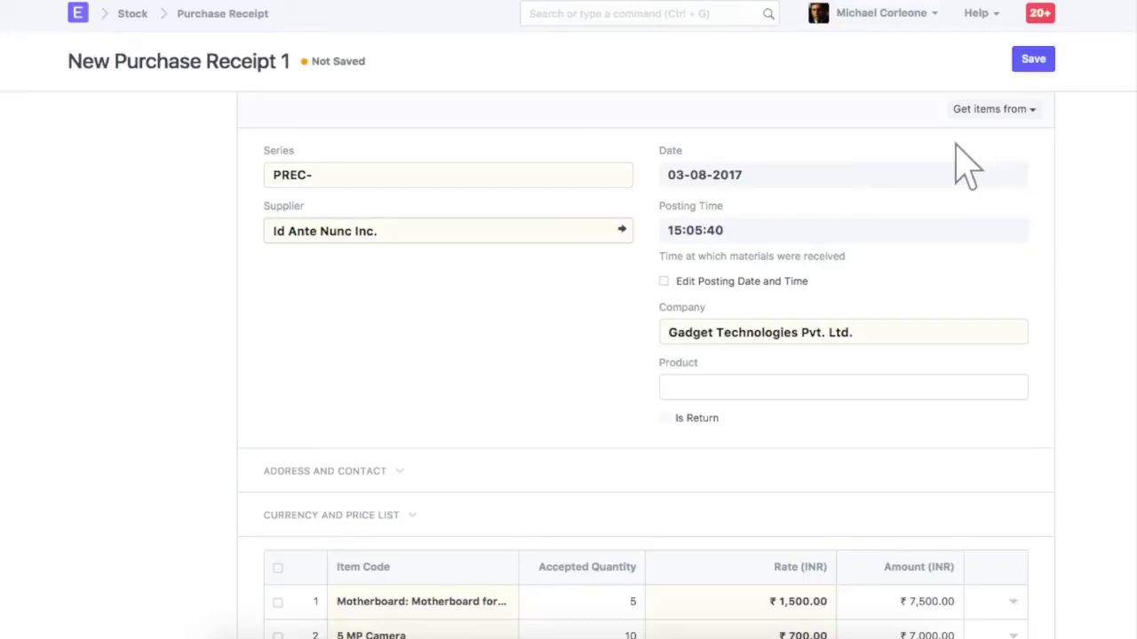
# Step: Set the Motherboard line's received quantity to 5 on the receipt
pyautogui.click(1012, 596)
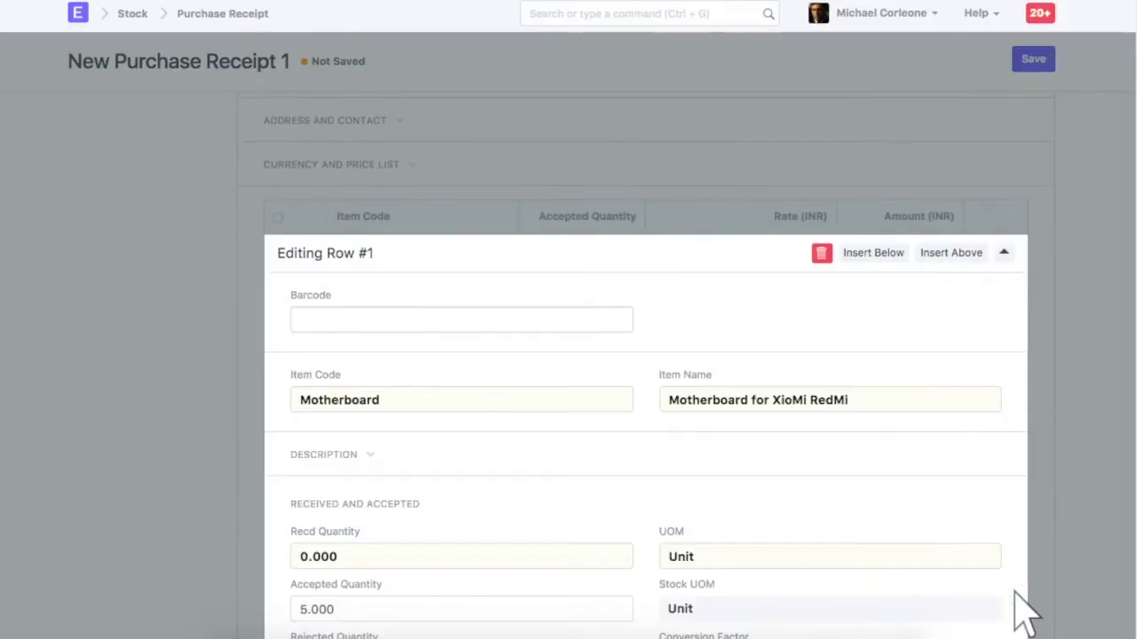
pyautogui.click(461, 560)
pyautogui.write('5')
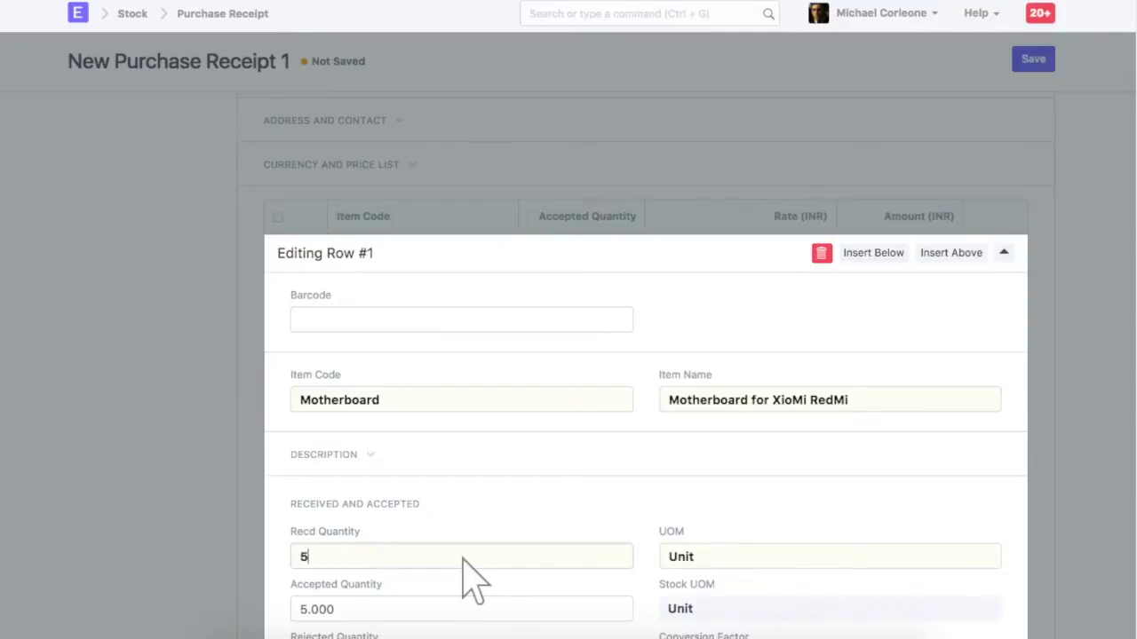
pyautogui.scroll(-5, 462, 577)
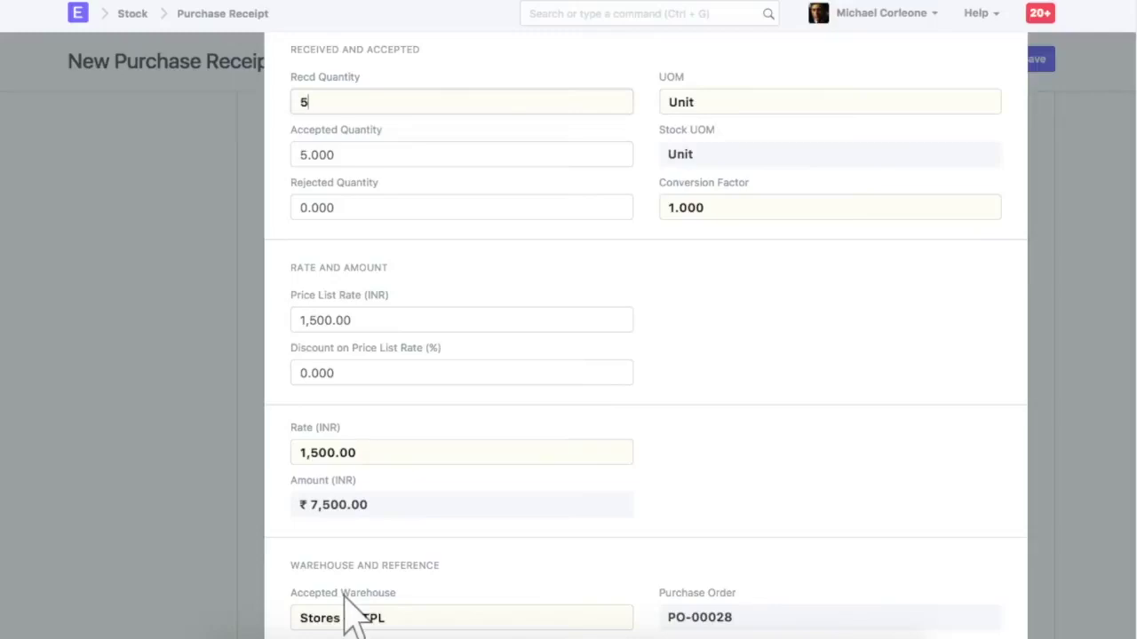
pyautogui.scroll(-2, 351, 613)
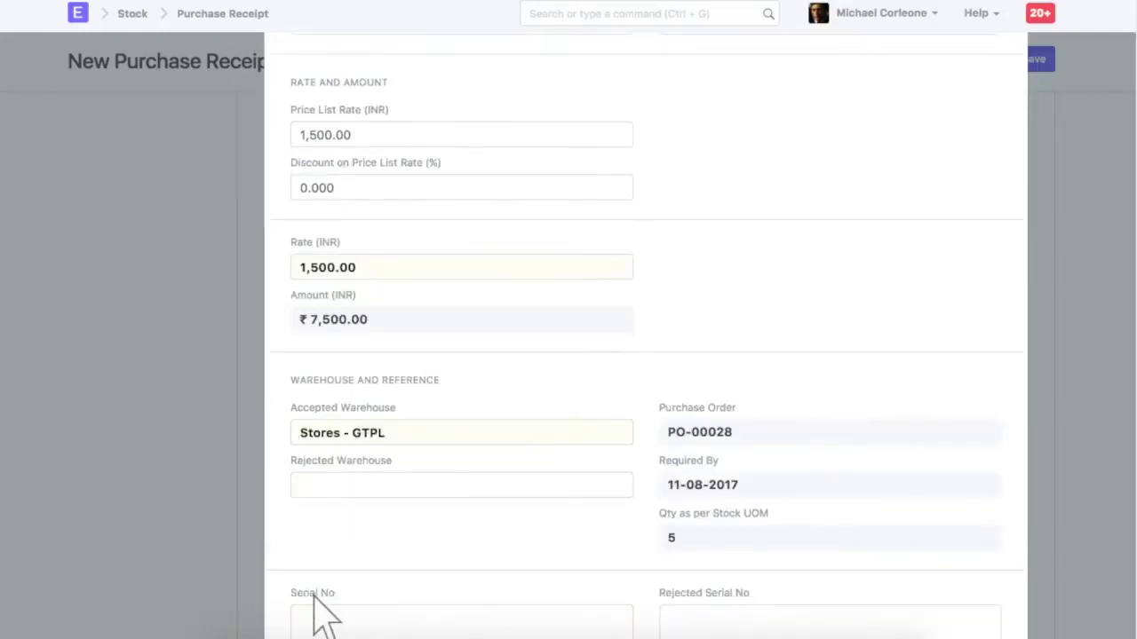
pyautogui.scroll(-2, 319, 613)
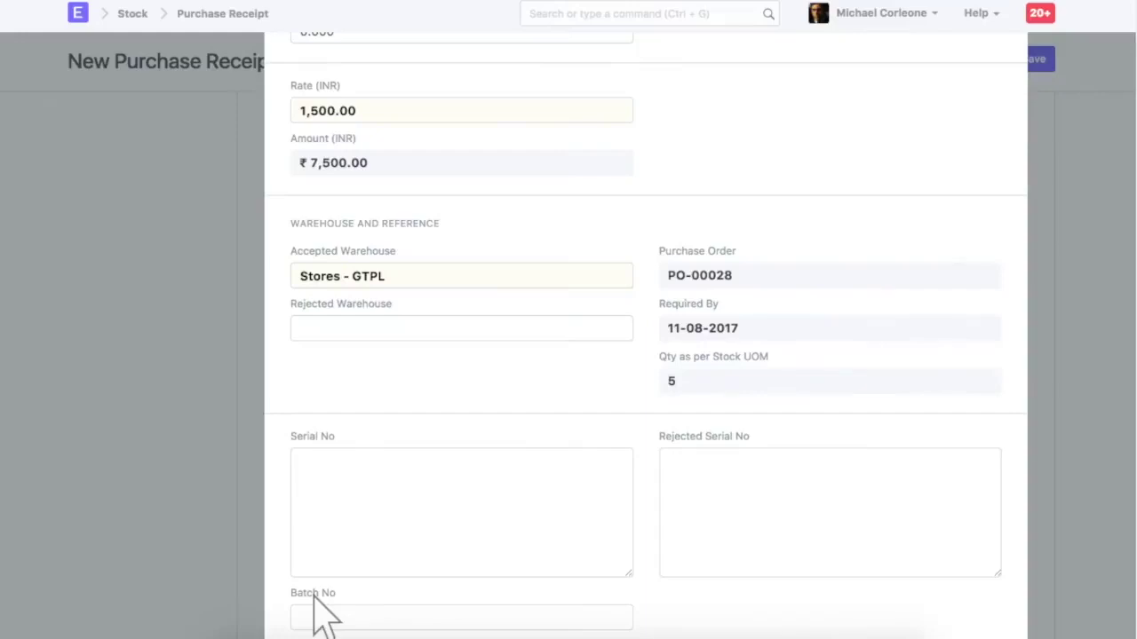
pyautogui.press('Escape')
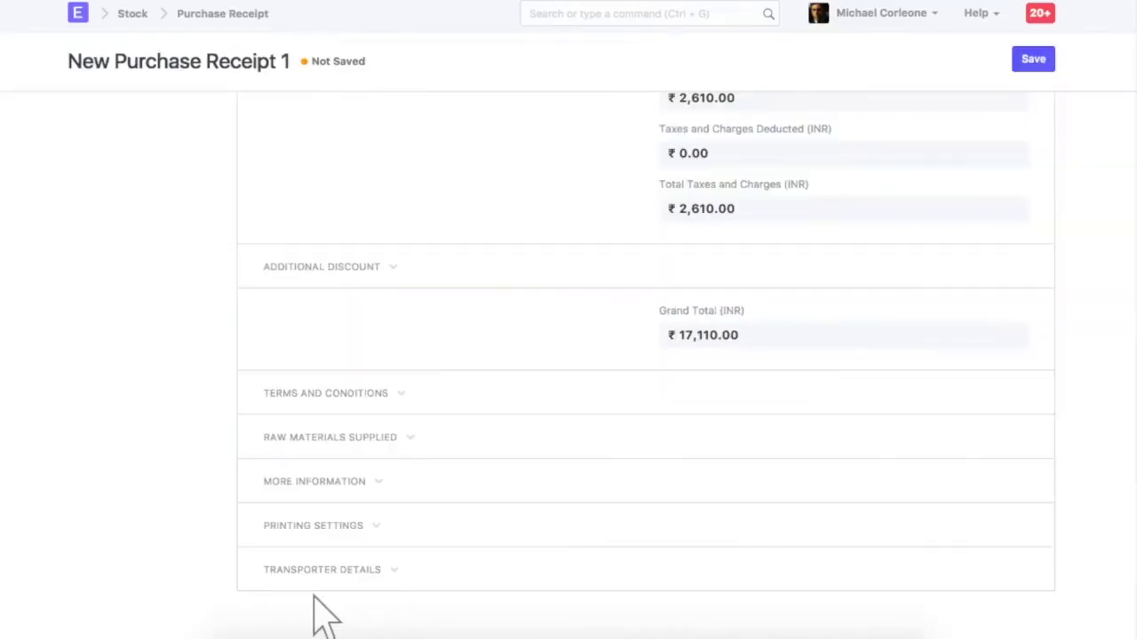
# Step: Save and permanently submit purchase receipt PREC-00021
pyautogui.click(1032, 60)
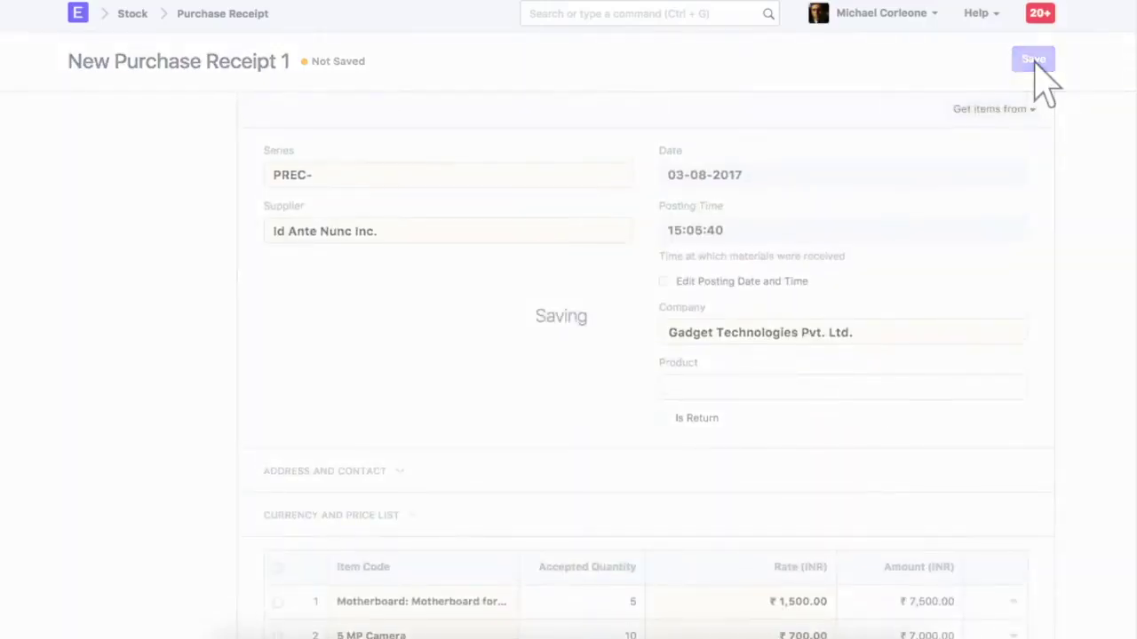
pyautogui.click(1030, 62)
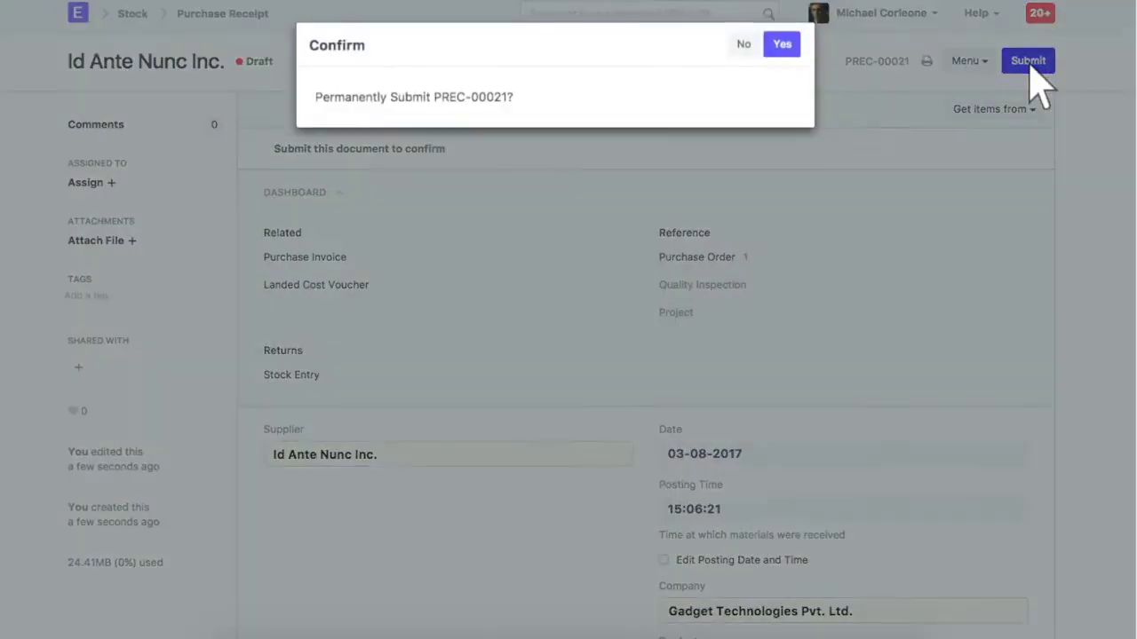
pyautogui.click(781, 44)
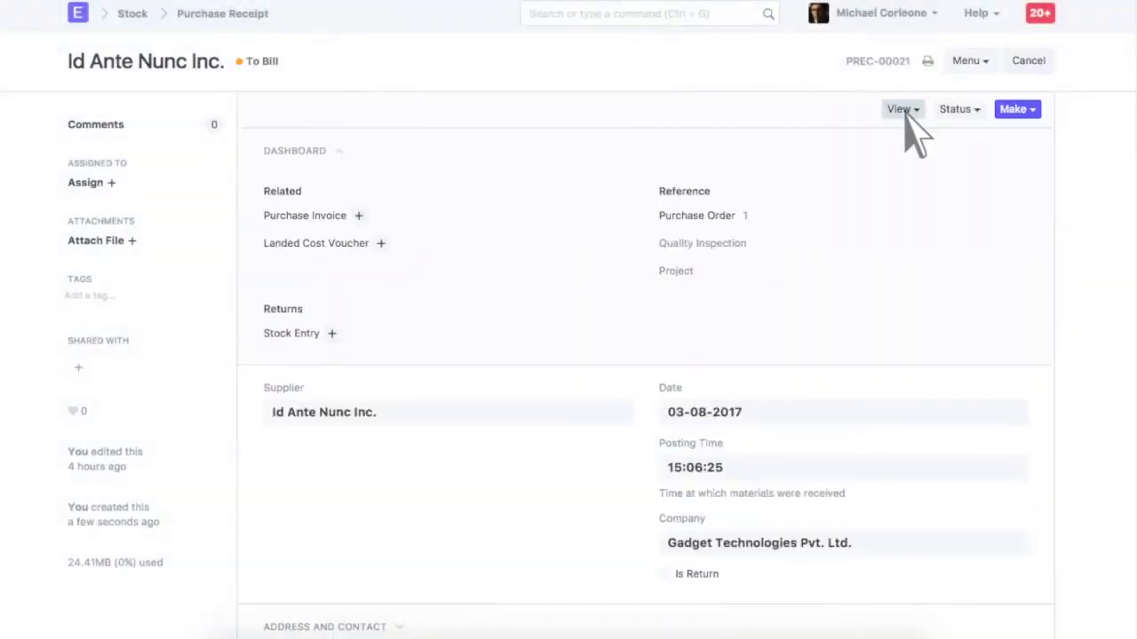
pyautogui.click(901, 111)
# Step: Check PREC-00021's Stock Ledger and General Ledger, confirming Stores - GTPL debited 17,110
pyautogui.click(839, 144)
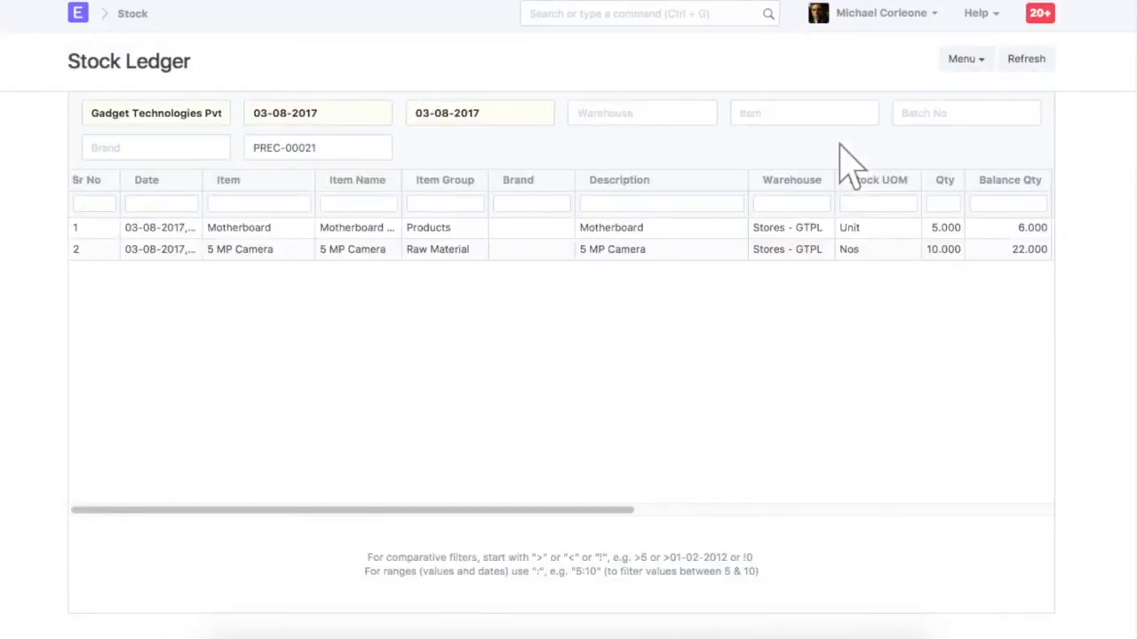
pyautogui.hotkey('alt', 'Left')
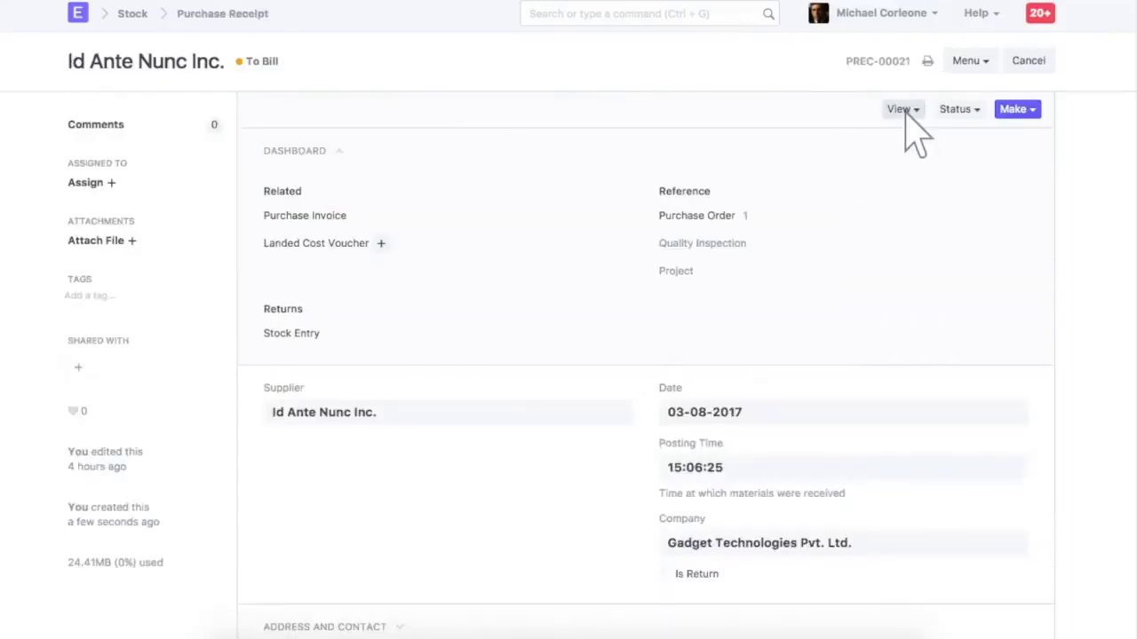
pyautogui.click(904, 112)
pyautogui.click(840, 183)
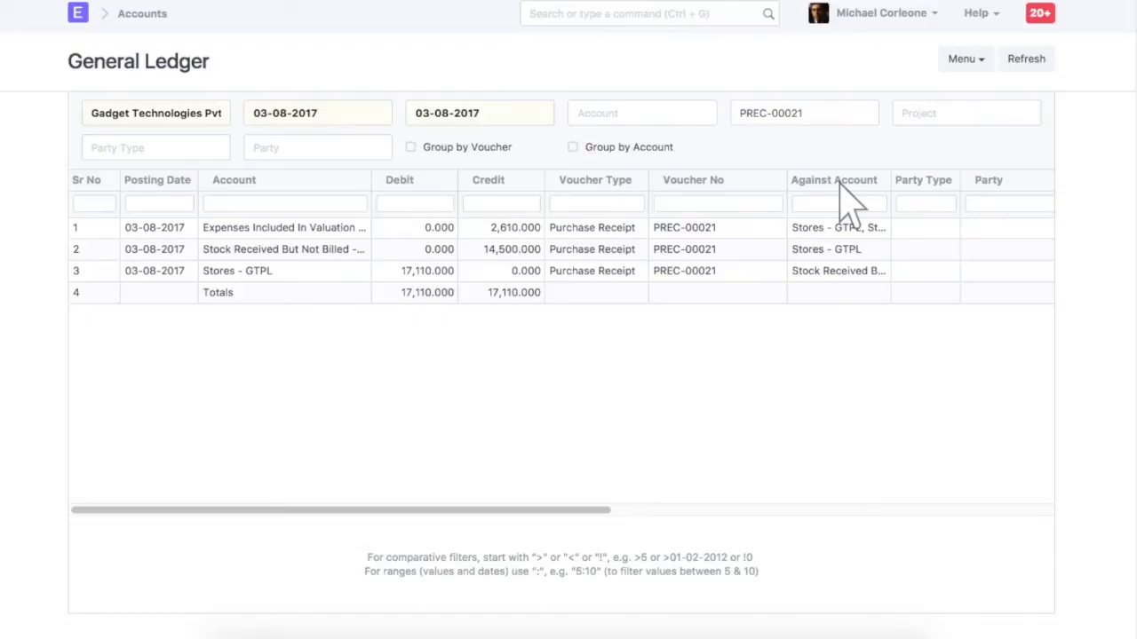
pyautogui.click(1019, 113)
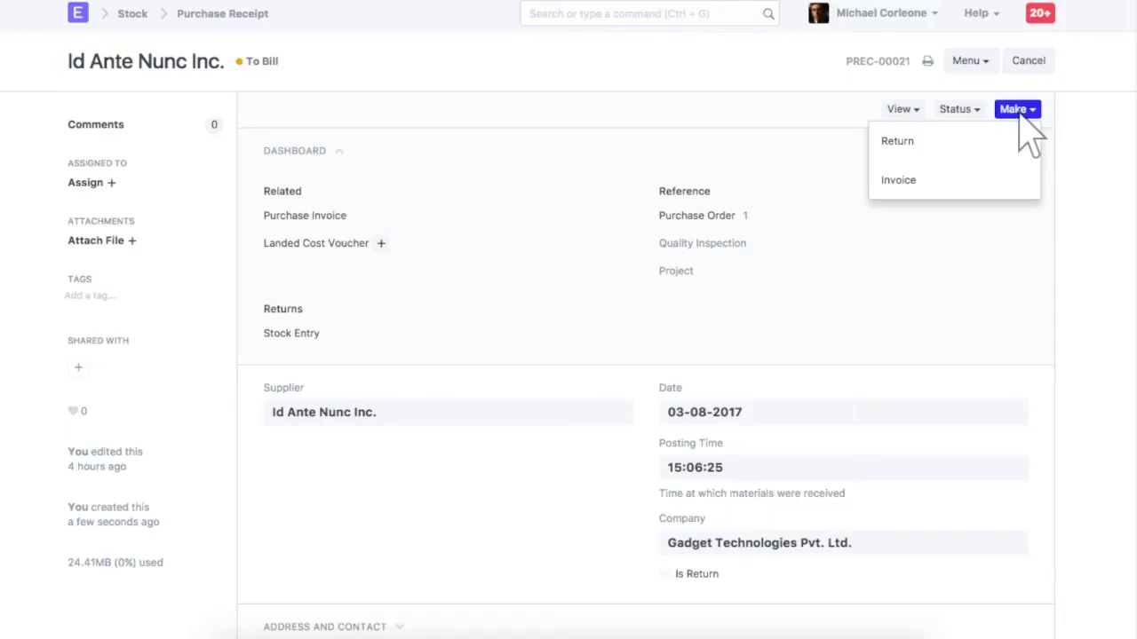
# Step: Create an invoice from the receipt with the Motherboard row expensed to Cost of Goods Sold - GTPL
pyautogui.click(956, 181)
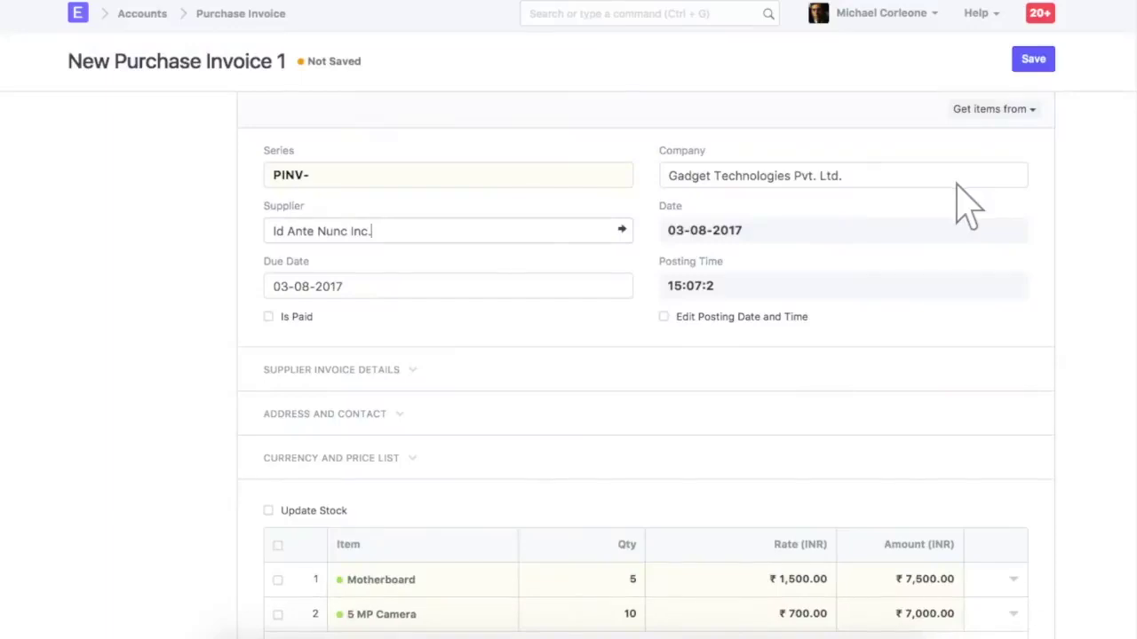
pyautogui.click(1014, 579)
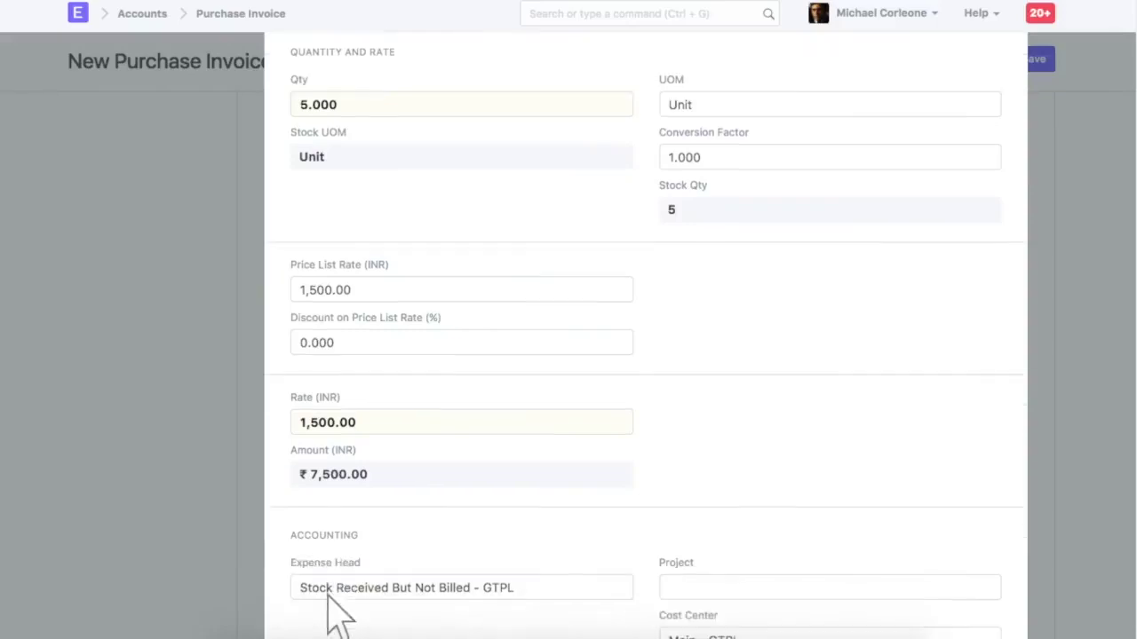
pyautogui.click(463, 588)
pyautogui.write('cost of good')
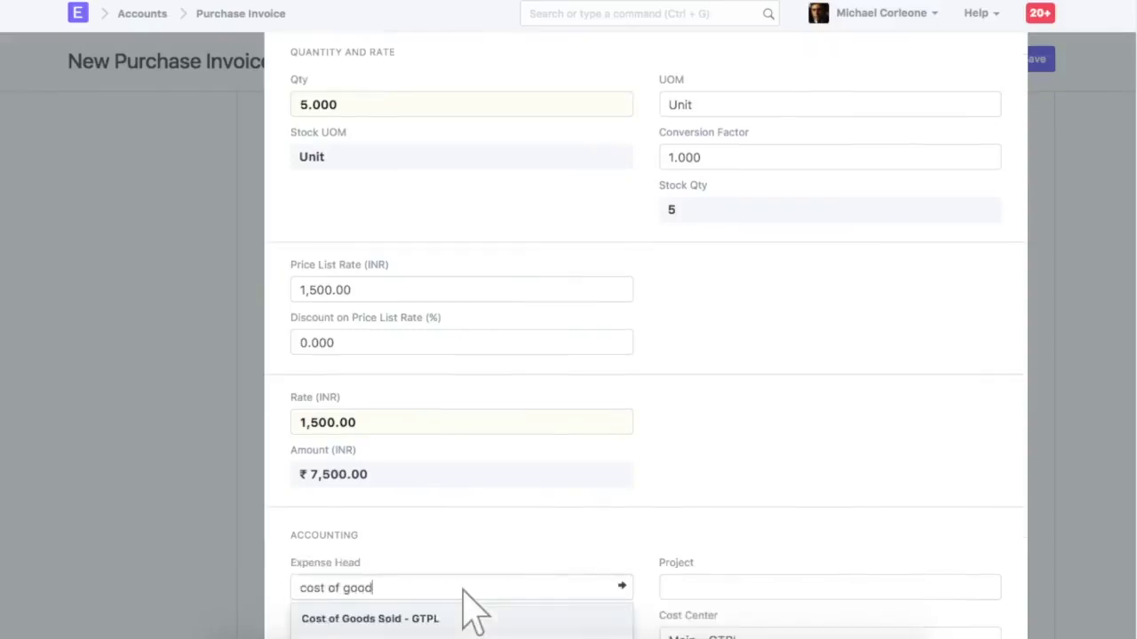
pyautogui.press('Return')
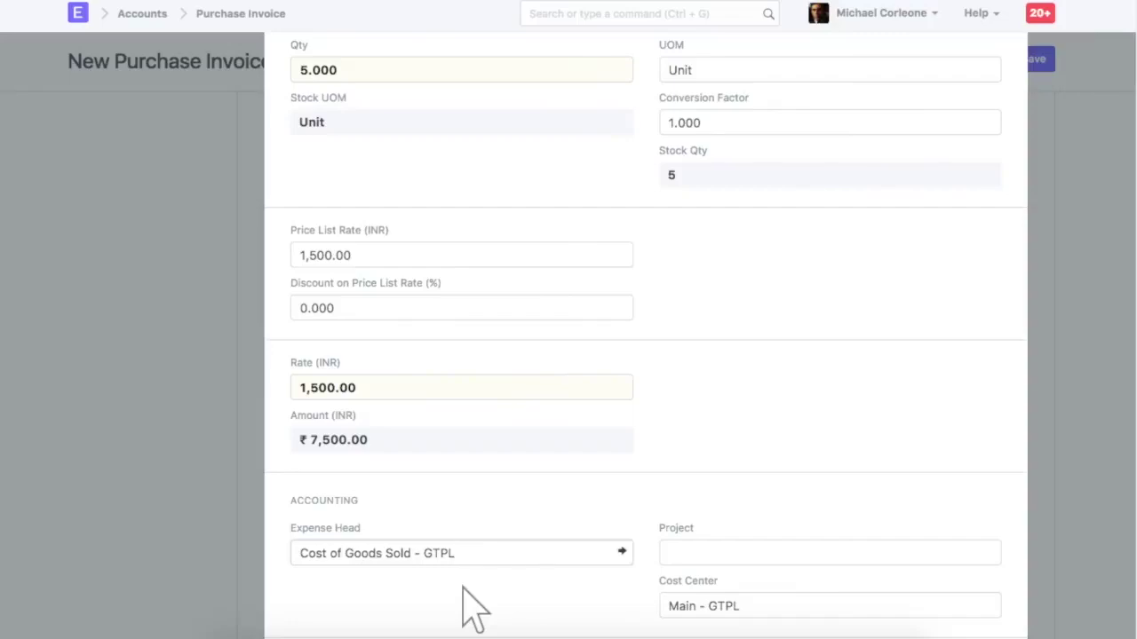
pyautogui.press('Escape')
pyautogui.scroll(-10, 462, 588)
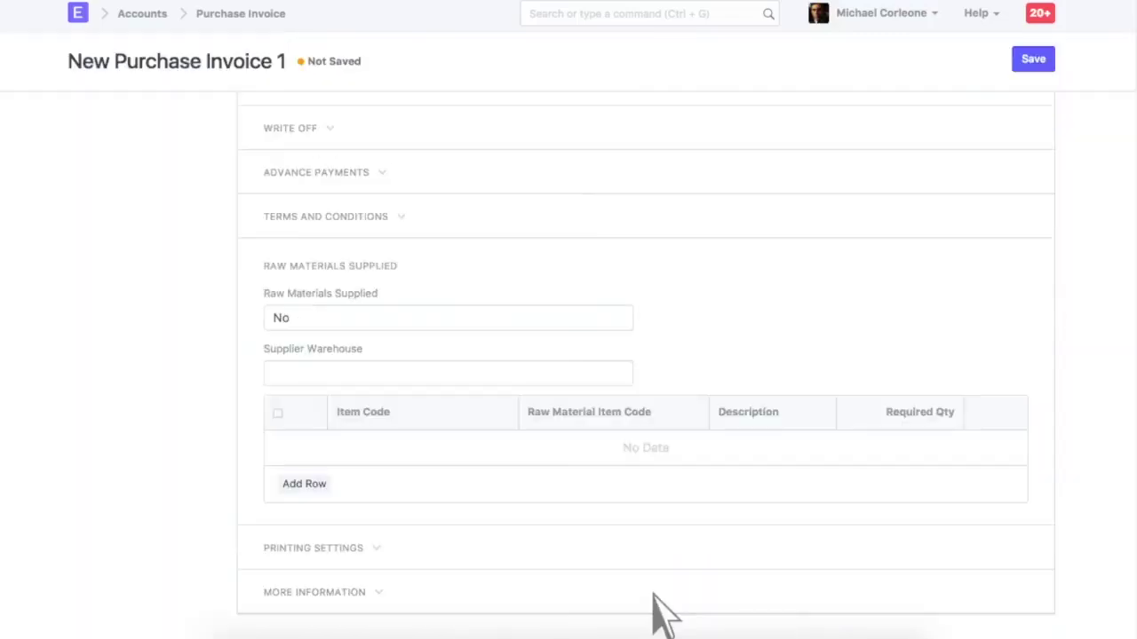
# Step: Save and permanently submit invoice PINV-00024 for Id Ante Nunc Inc., leaving it Unpaid
pyautogui.scroll(-1, 654, 612)
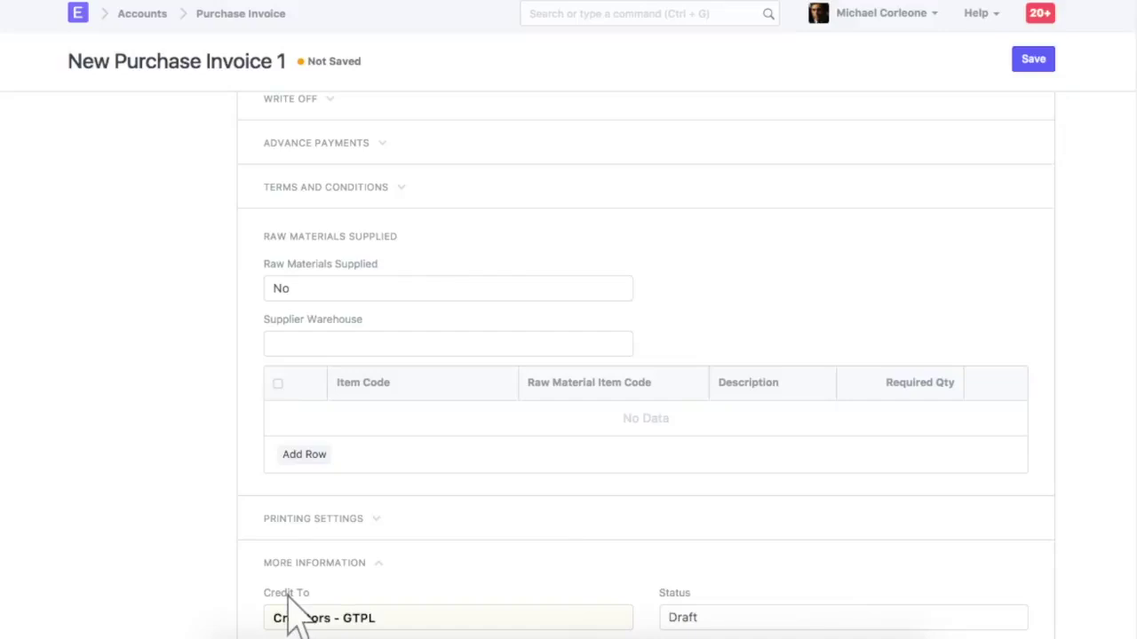
pyautogui.click(1033, 60)
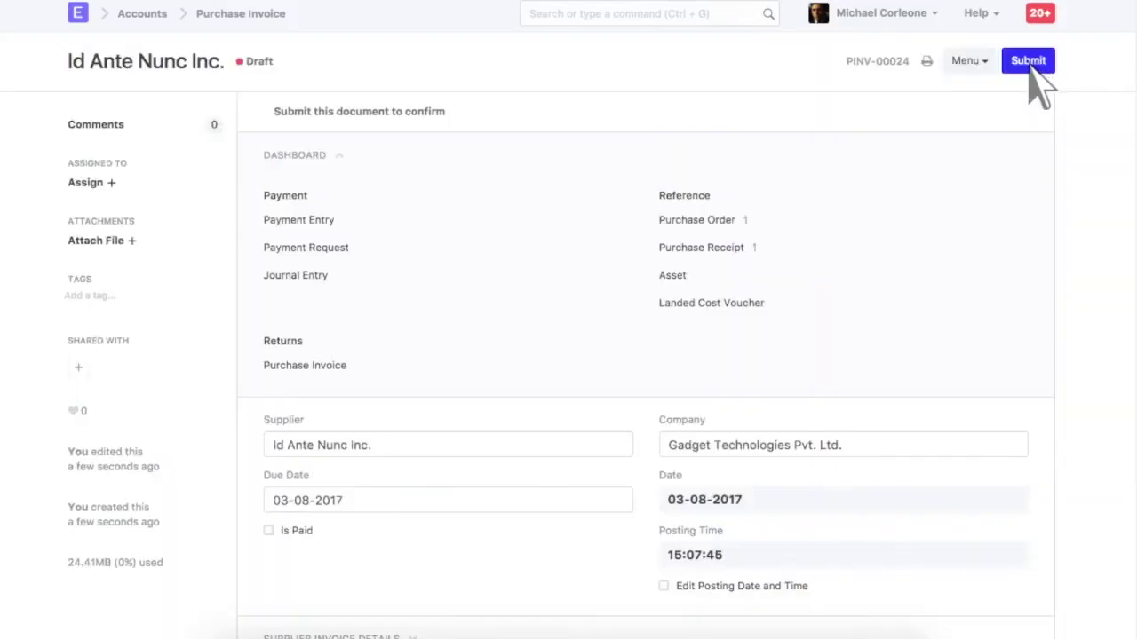
pyautogui.click(1030, 62)
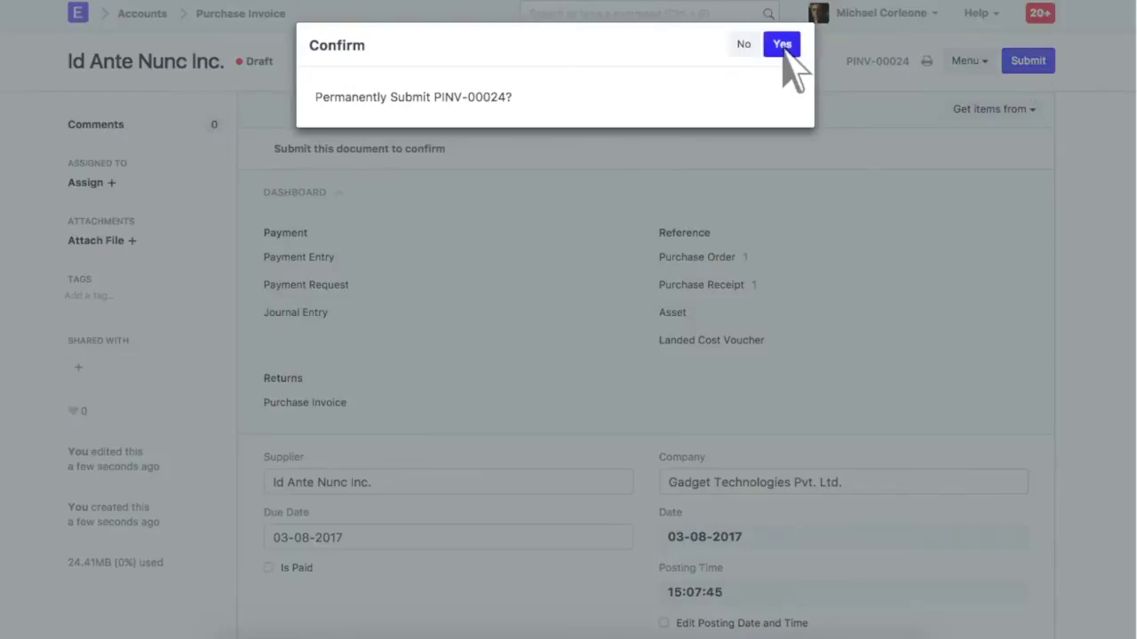
pyautogui.click(782, 45)
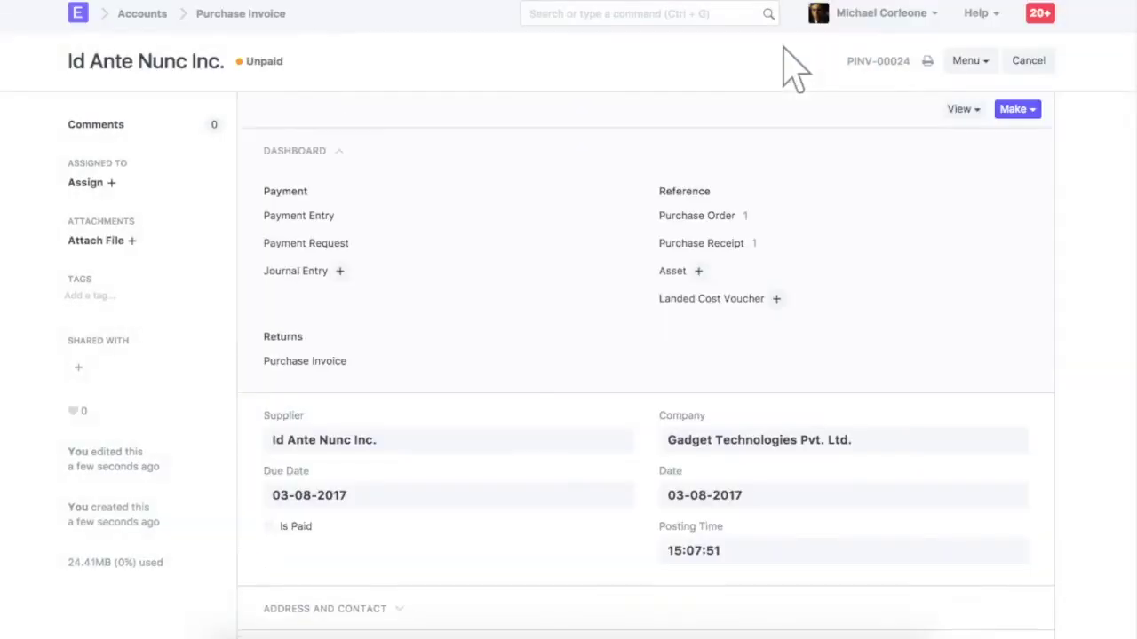
# Step: Create a draft Payment Entry from invoice PINV-00024 paying Id Ante Nunc Inc. ₹17,110
pyautogui.click(961, 109)
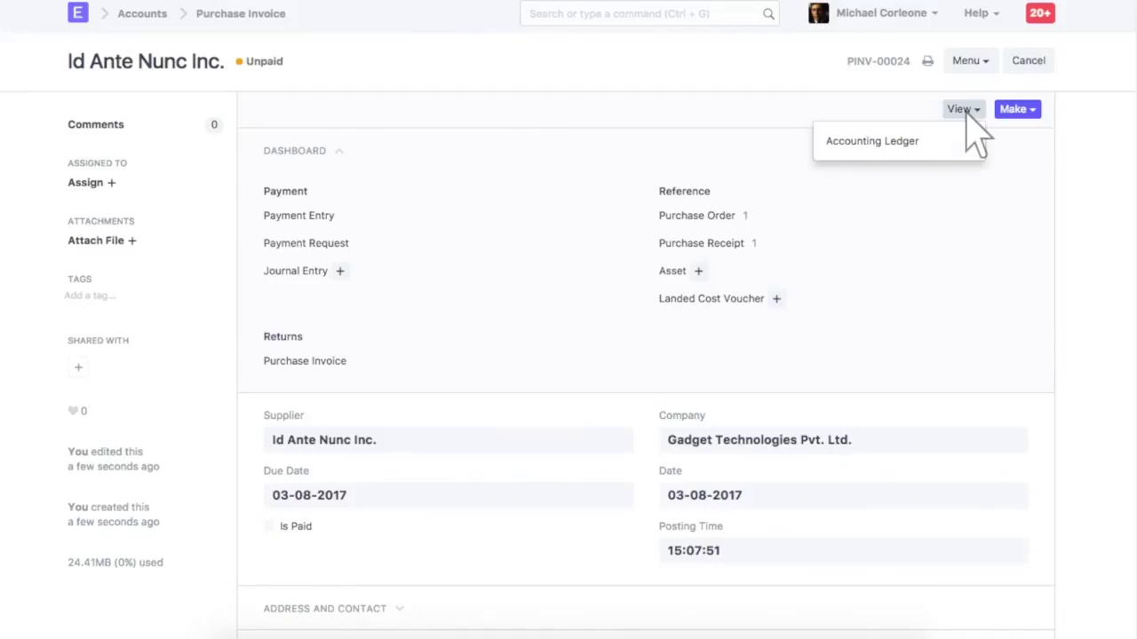
pyautogui.click(1018, 110)
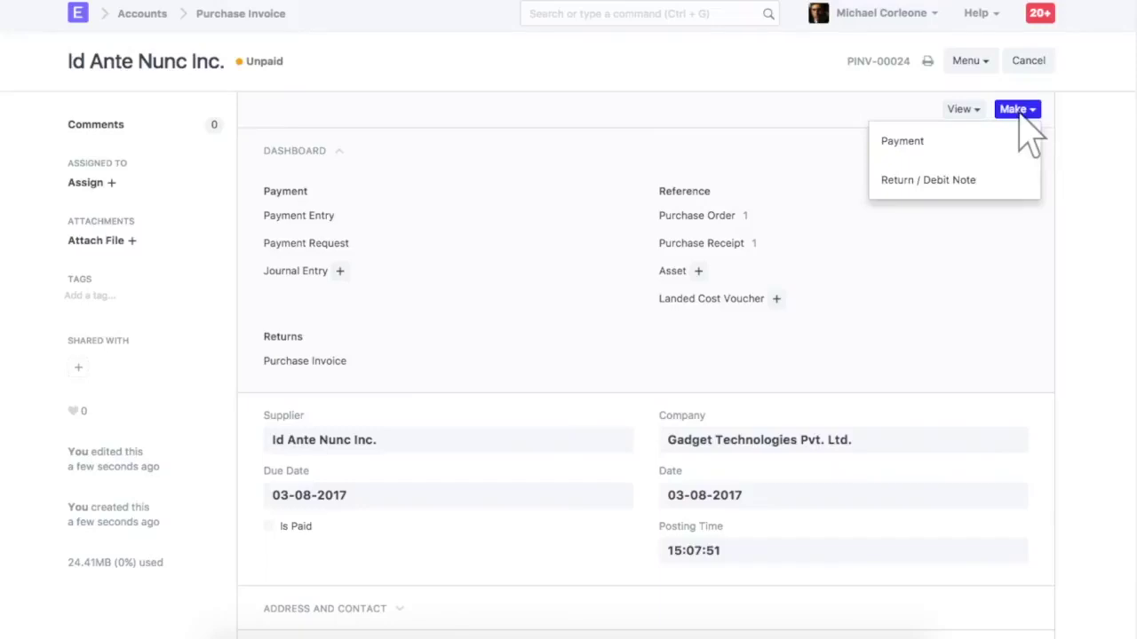
pyautogui.click(954, 142)
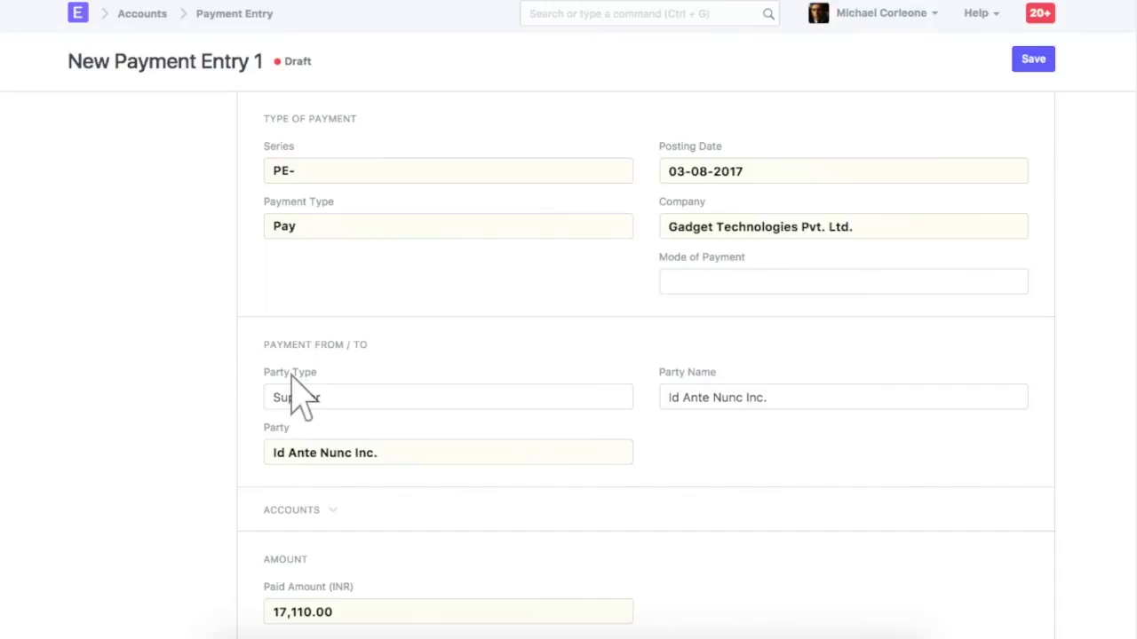
pyautogui.scroll(-5, 297, 391)
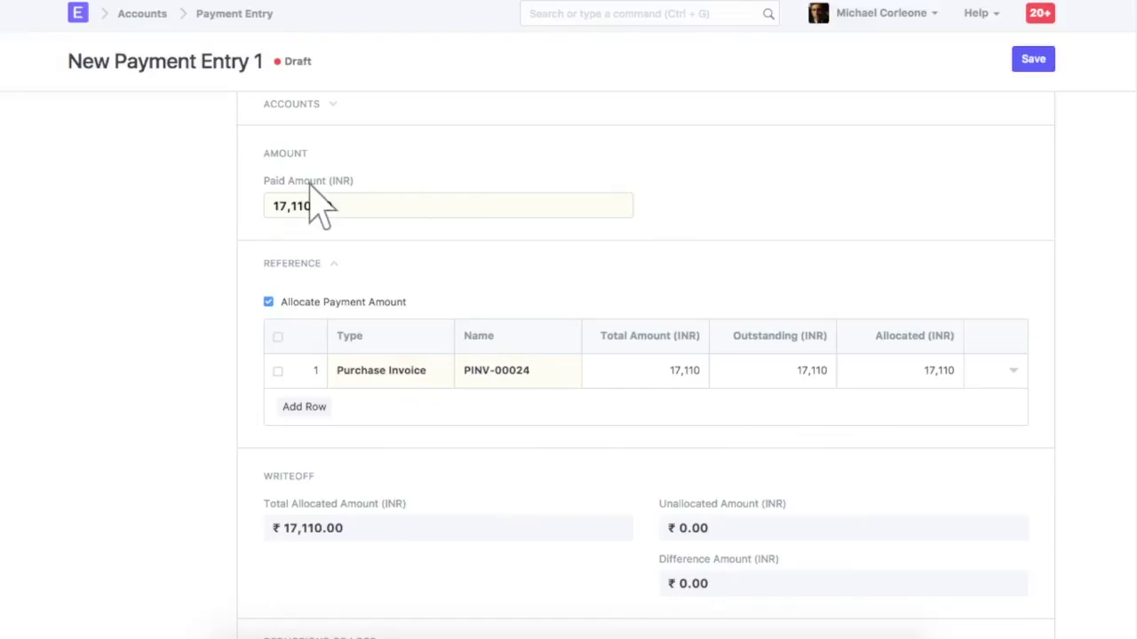
pyautogui.scroll(-1, 657, 610)
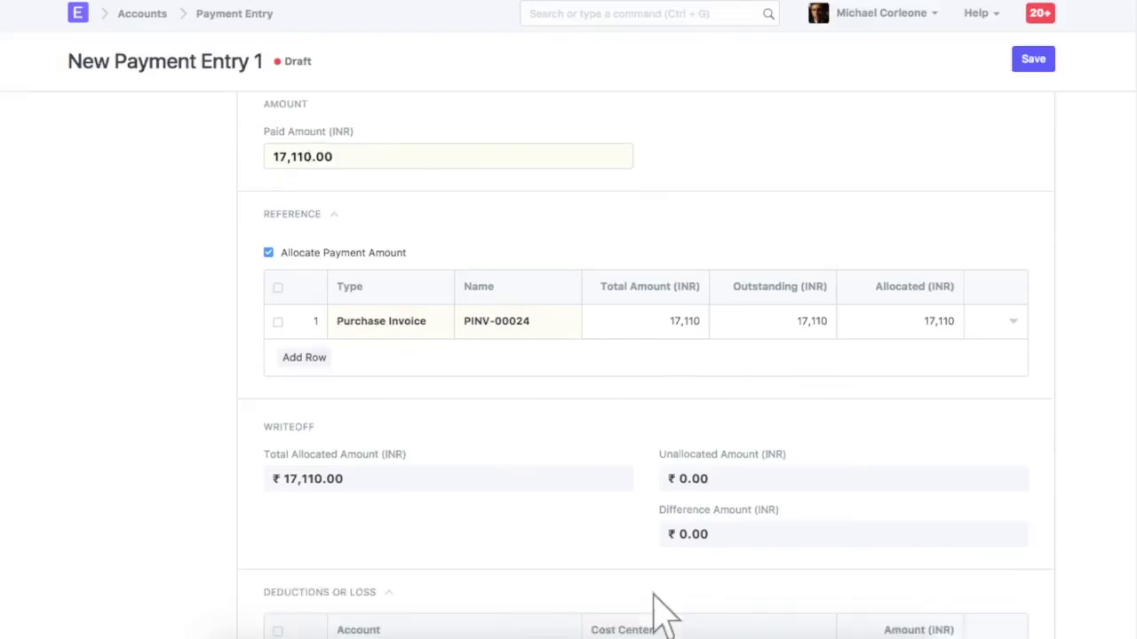
pyautogui.scroll(-4, 657, 609)
pyautogui.scroll(-2, 657, 609)
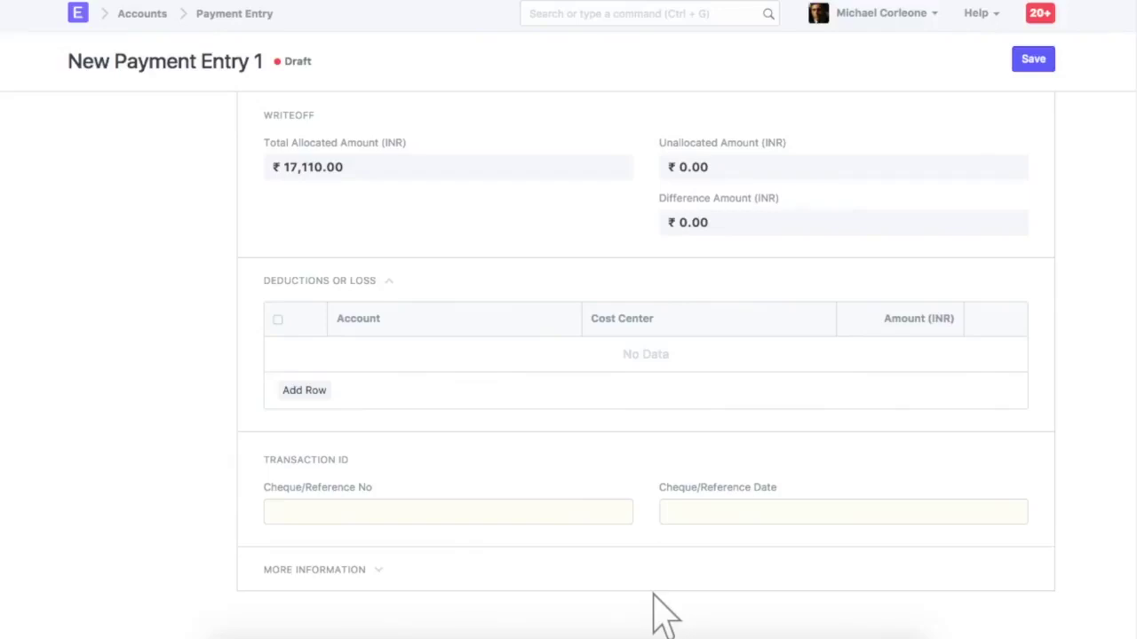
pyautogui.click(450, 515)
pyautogui.write('UBI854')
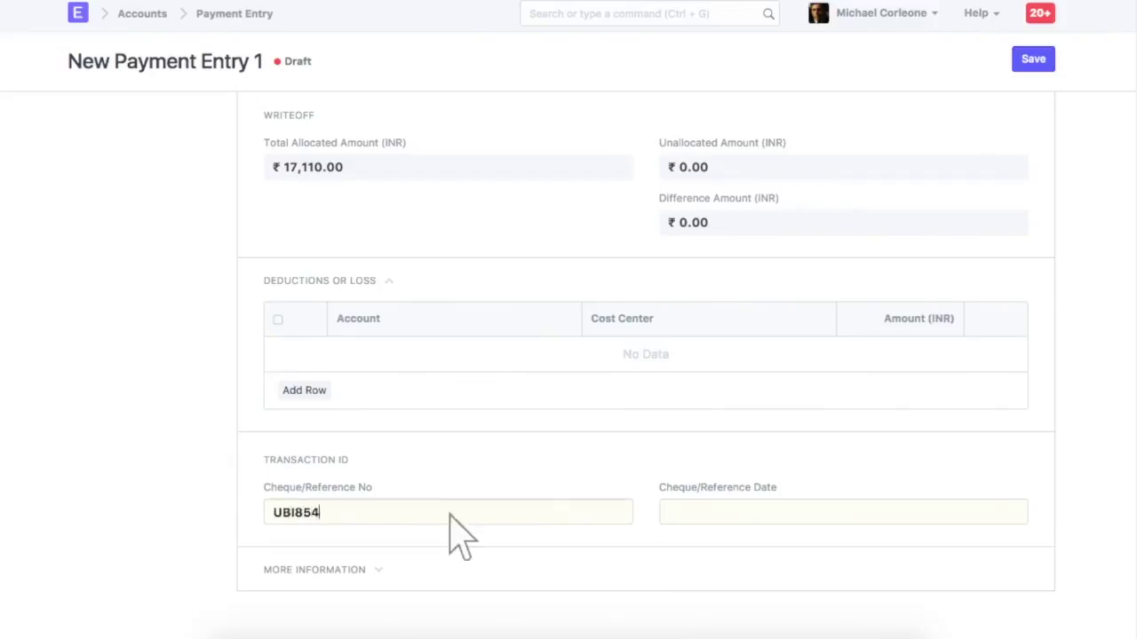
pyautogui.write('86878')
pyautogui.click(846, 515)
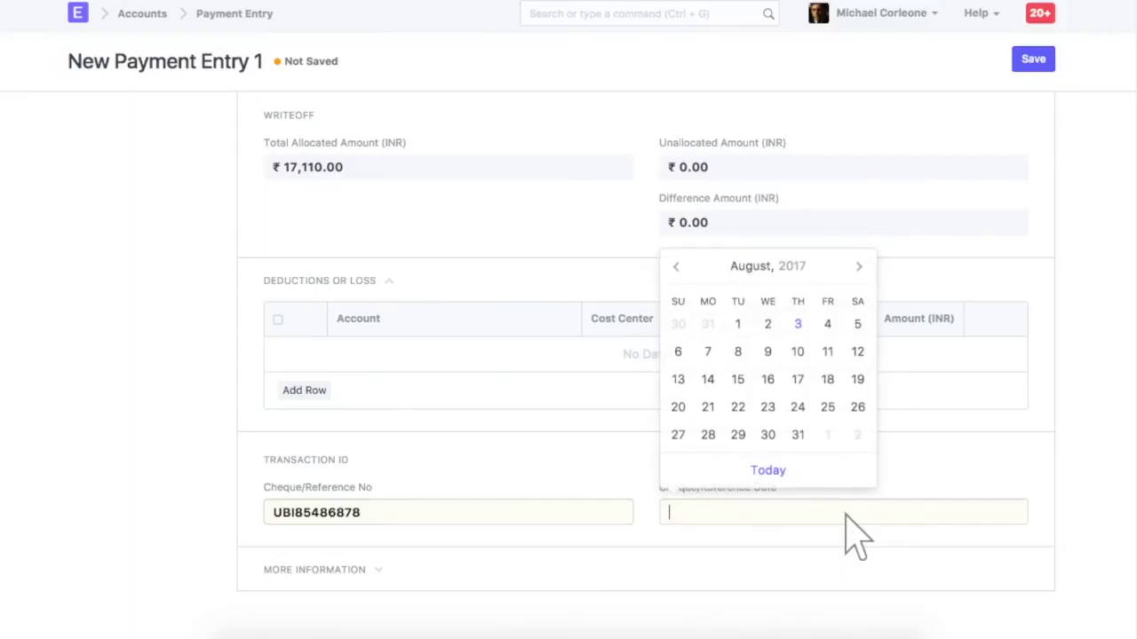
pyautogui.write('31-07-2017')
# Step: Save the payment entry and confirm submitting it as PE-00037
pyautogui.click(1034, 61)
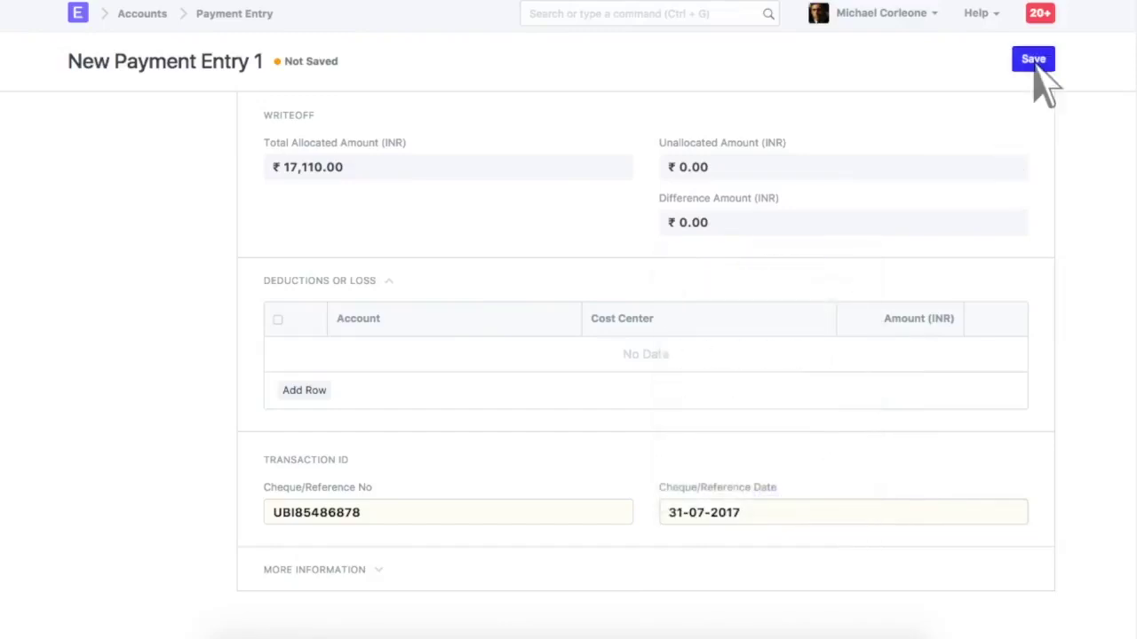
pyautogui.click(1030, 64)
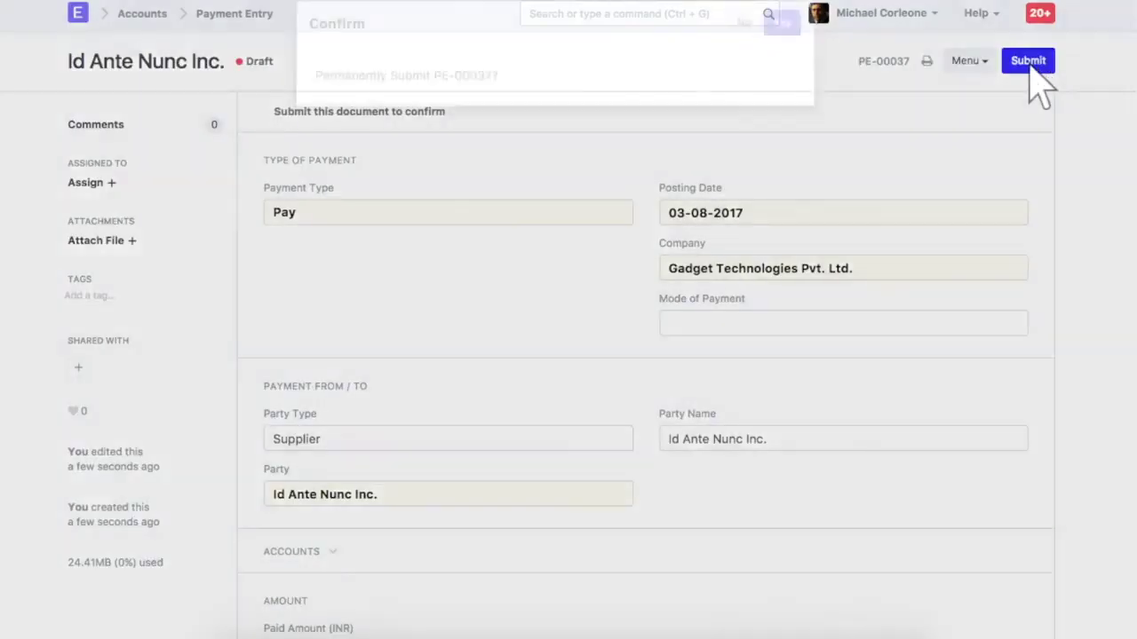
pyautogui.click(781, 44)
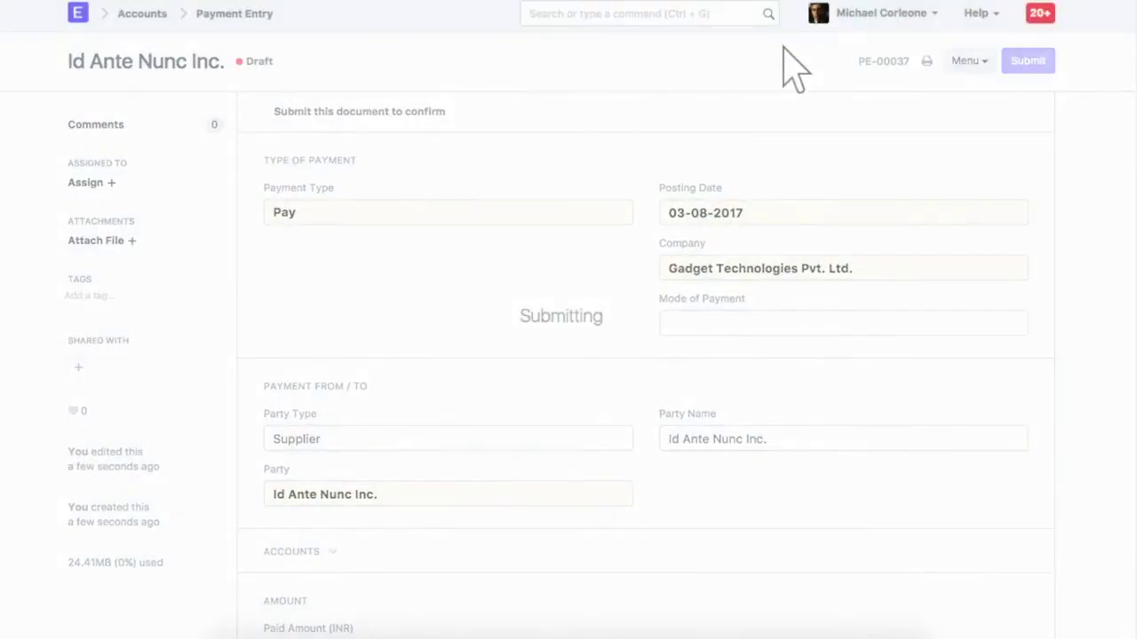